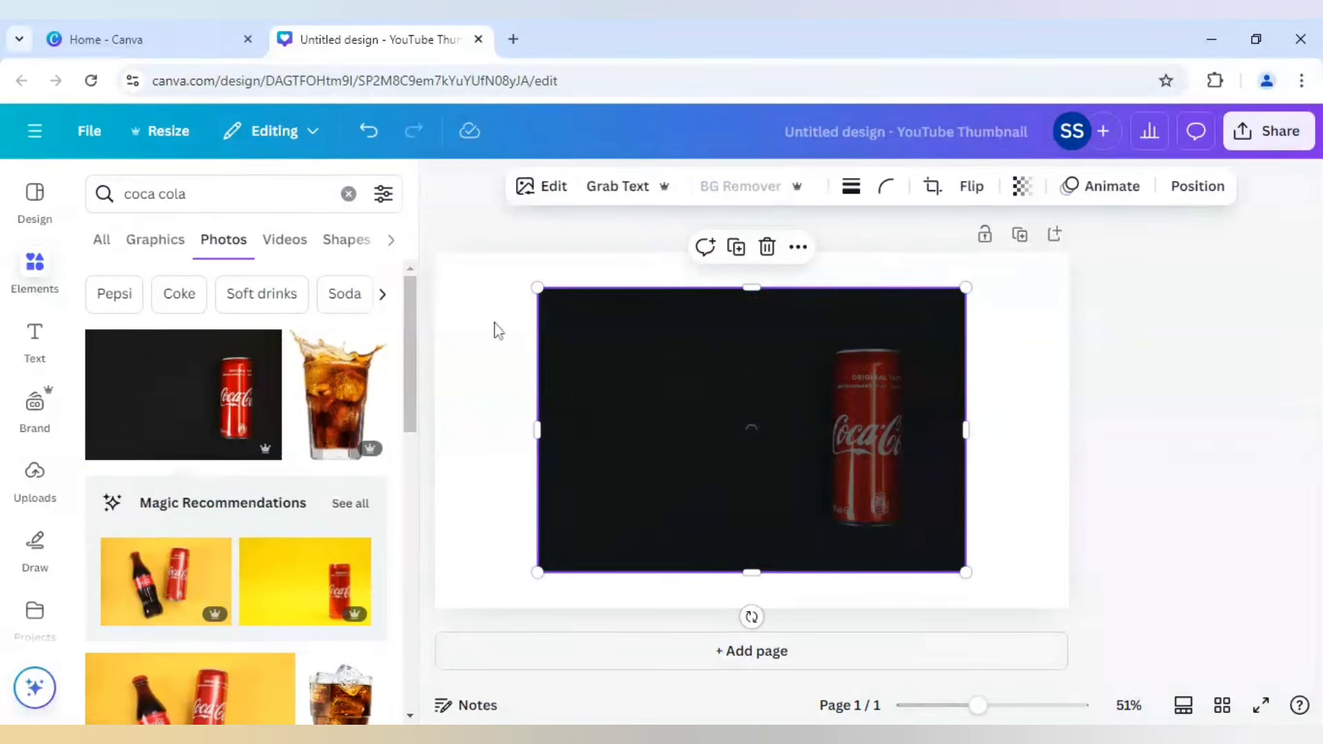
# Shrink the Coca-Cola can image, place it at the page's upper middle, and crop the empty area on its left side.
pyautogui.moveTo(817, 431); pyautogui.dragTo(693, 354)
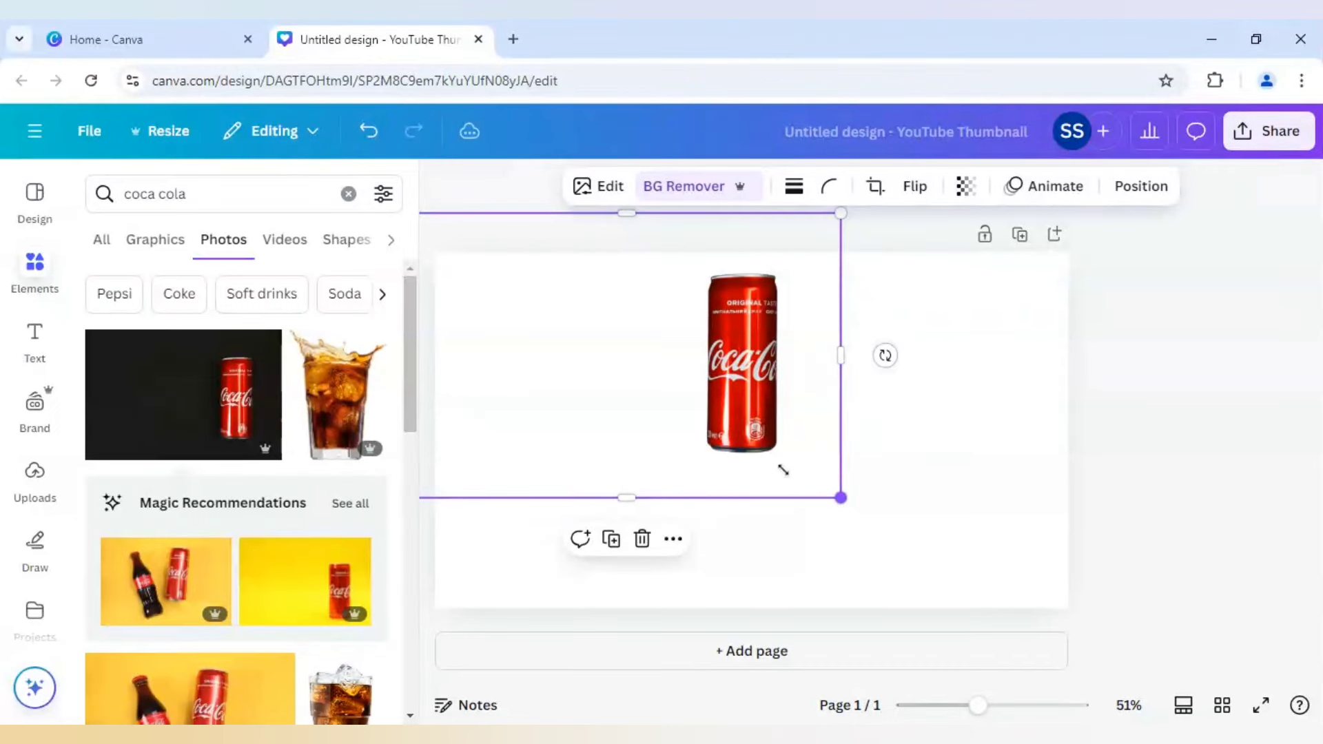
pyautogui.moveTo(783, 470); pyautogui.dragTo(709, 422)
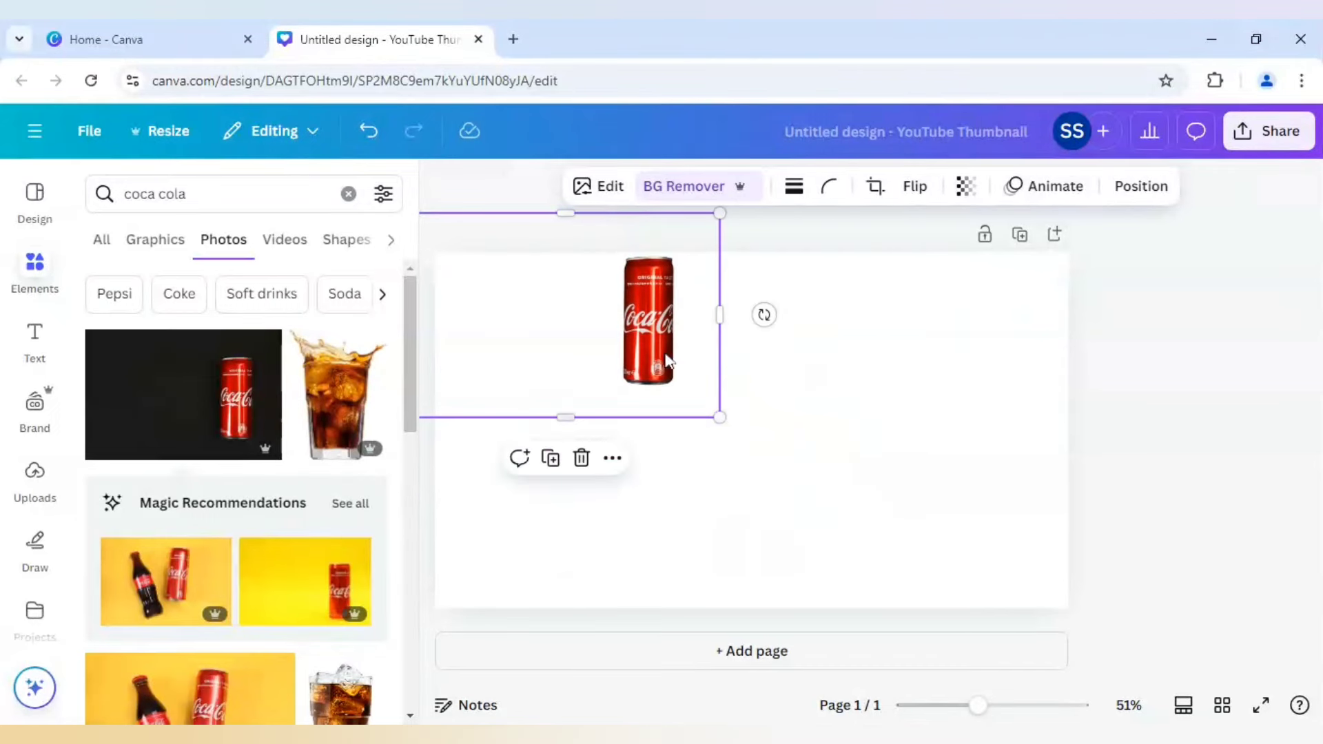
pyautogui.moveTo(667, 360); pyautogui.dragTo(759, 389)
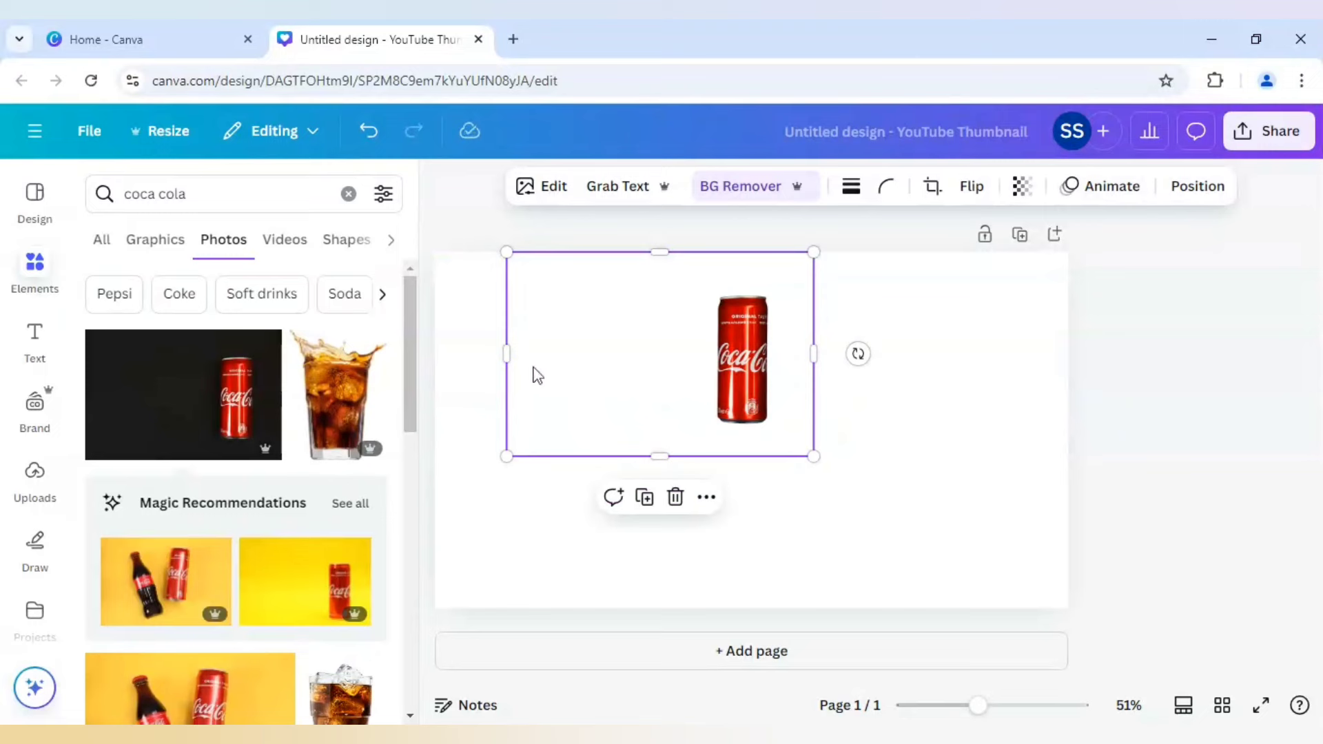
pyautogui.moveTo(509, 356); pyautogui.dragTo(694, 355)
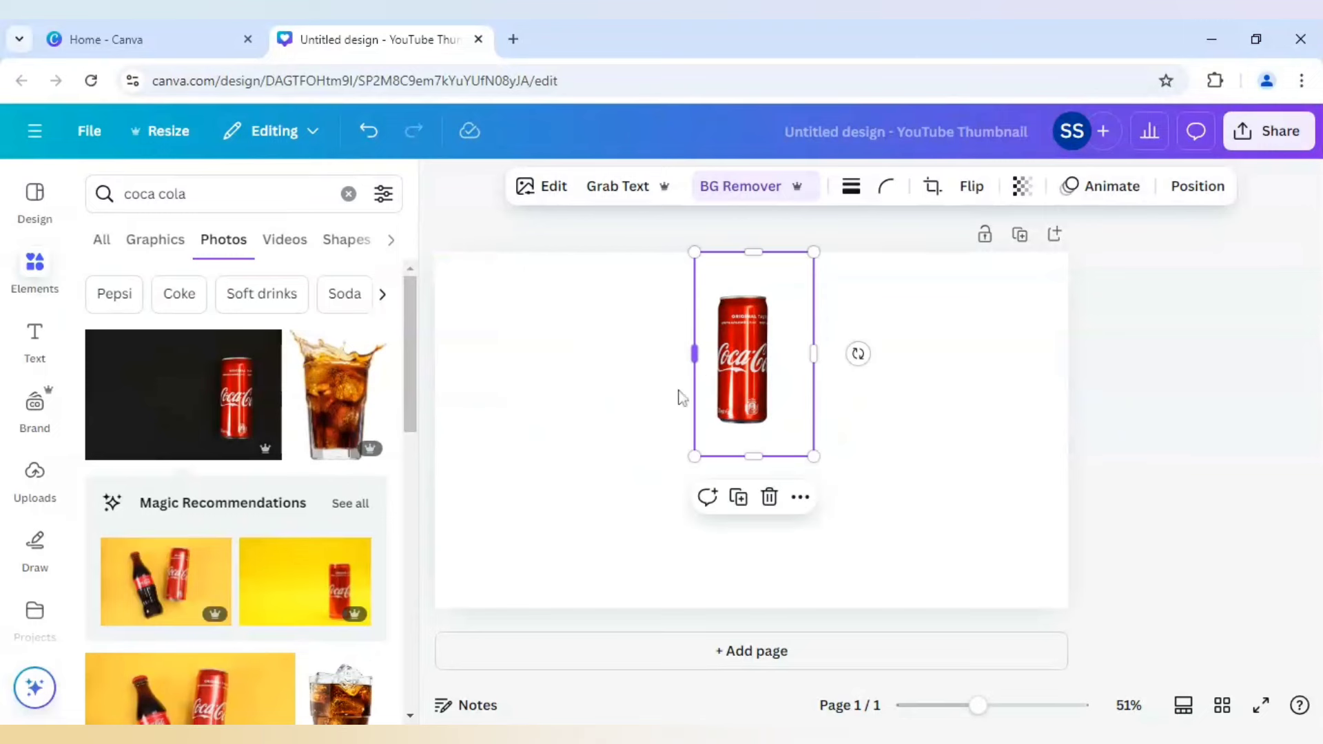
pyautogui.click(634, 344)
# Add a second page and insert the photo of chocolate ice cream in a white bowl from an "ice cream" search.
pyautogui.click(628, 665)
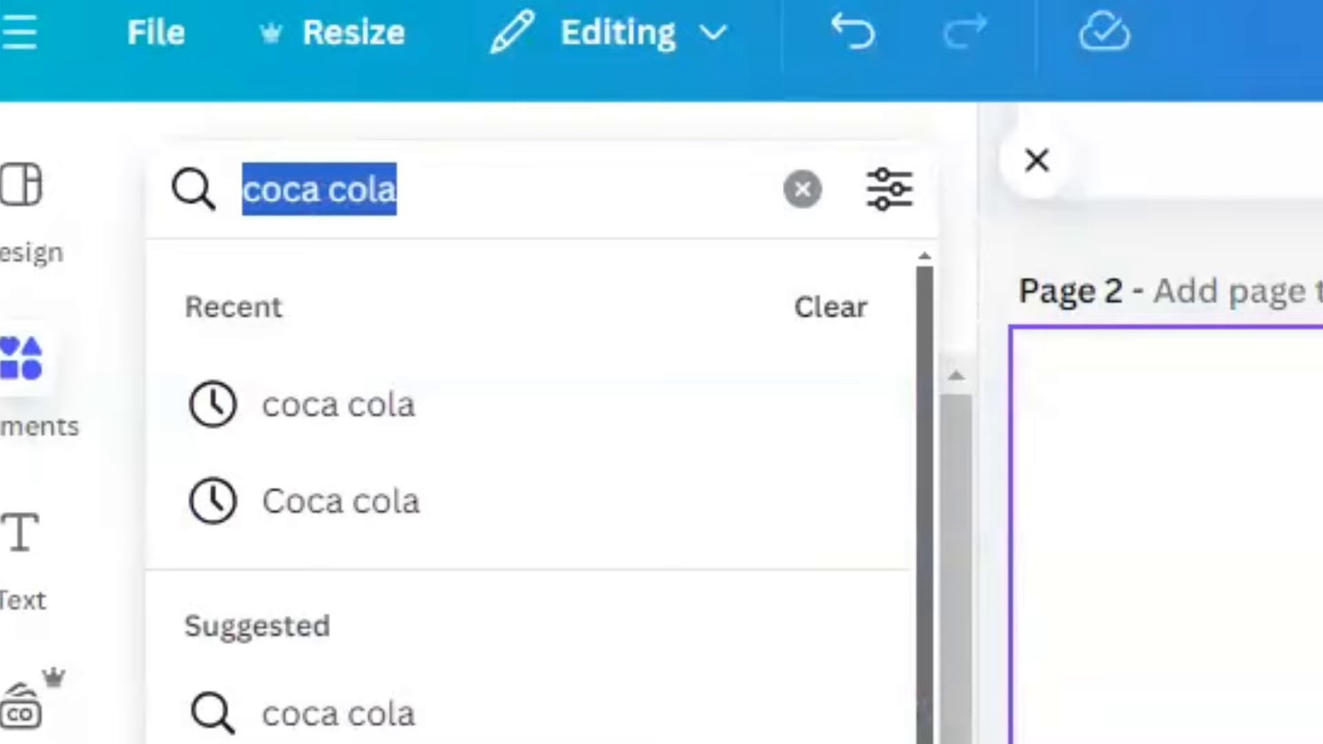
pyautogui.write('ice')
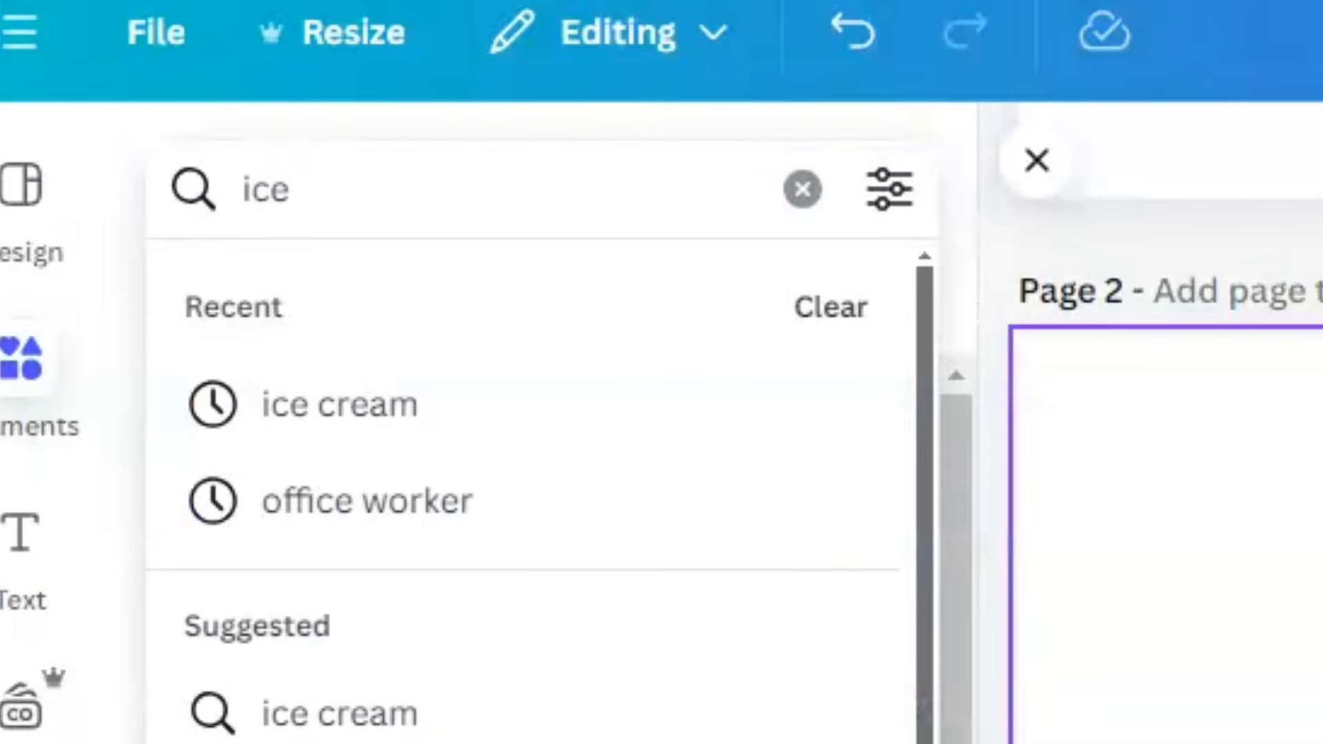
pyautogui.click(333, 441)
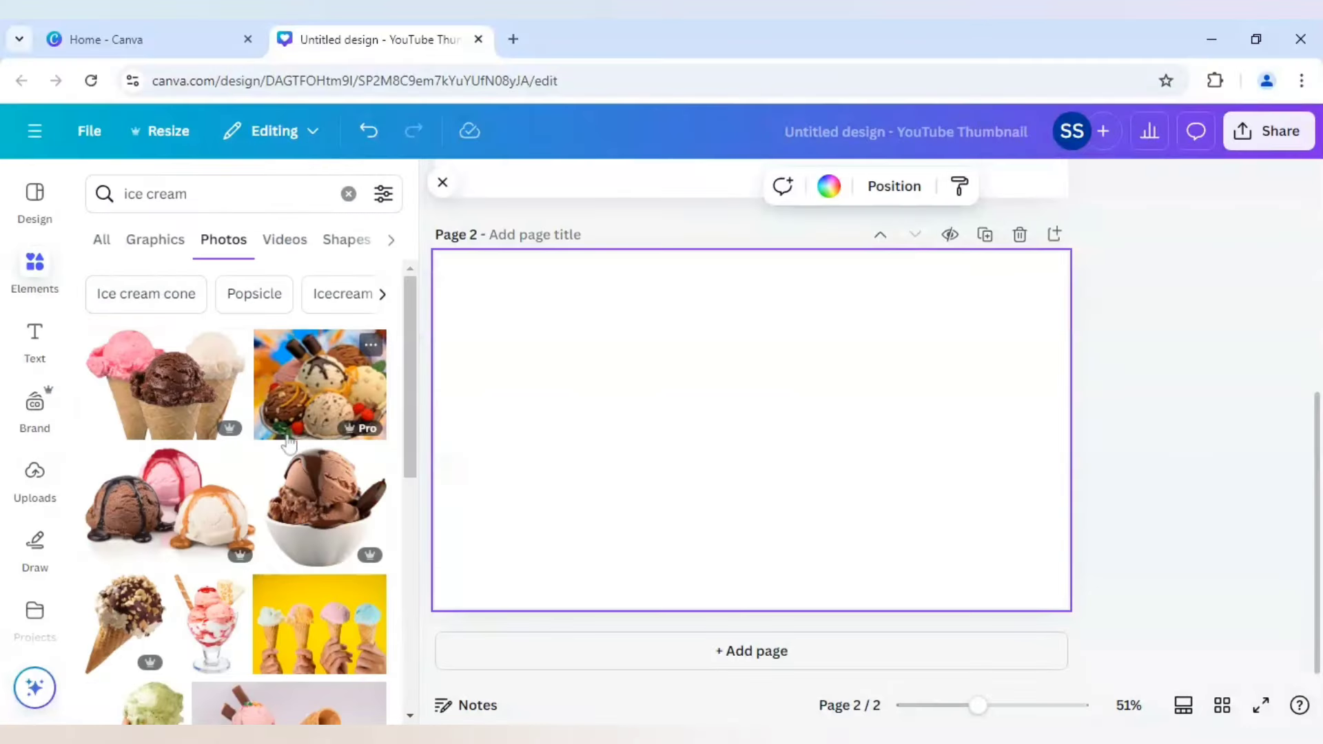
pyautogui.click(324, 507)
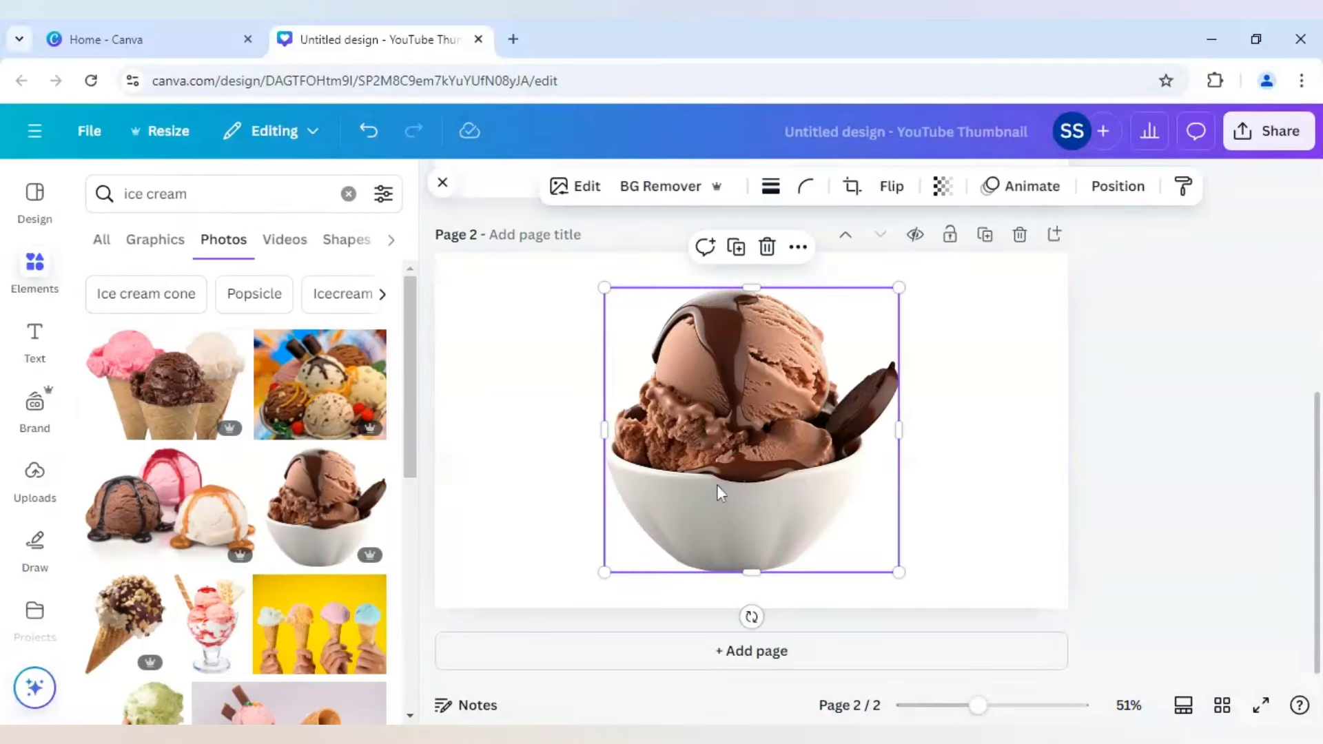
# Scale the ice cream photo down to about half size and centre it in the upper part of page 2.
pyautogui.moveTo(620, 566); pyautogui.dragTo(744, 445)
pyautogui.moveTo(798, 395); pyautogui.dragTo(749, 393)
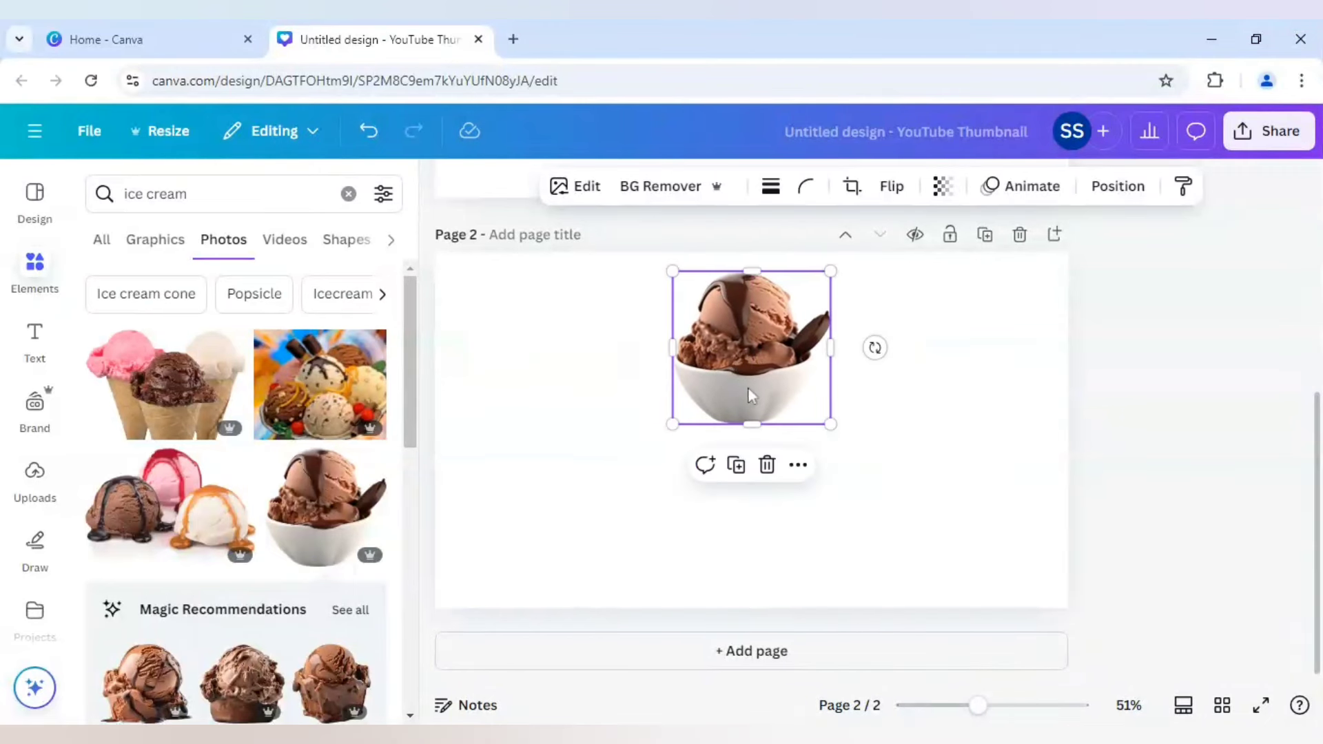
pyautogui.click(572, 396)
# Find the Easy Reflections app by searching the apps for "easy reflections" and open it.
pyautogui.scroll(-2, 15, 524)
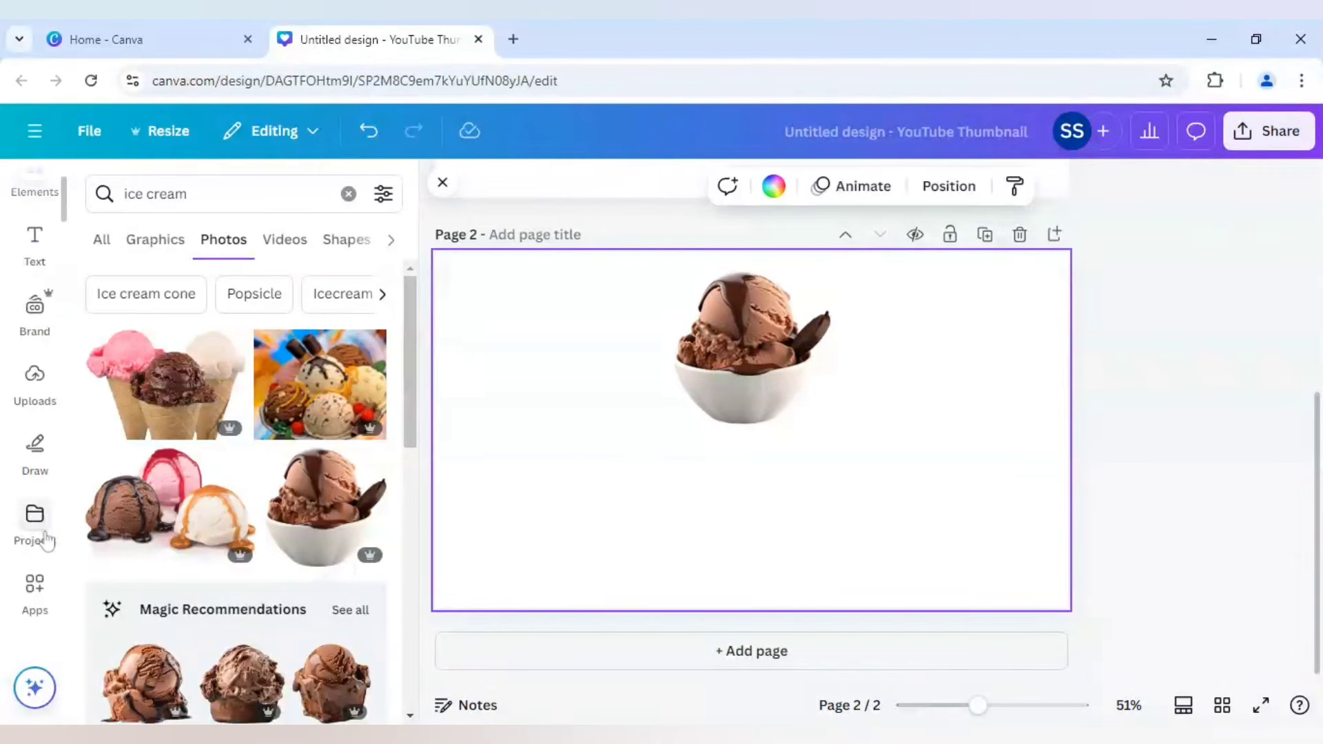
pyautogui.click(36, 589)
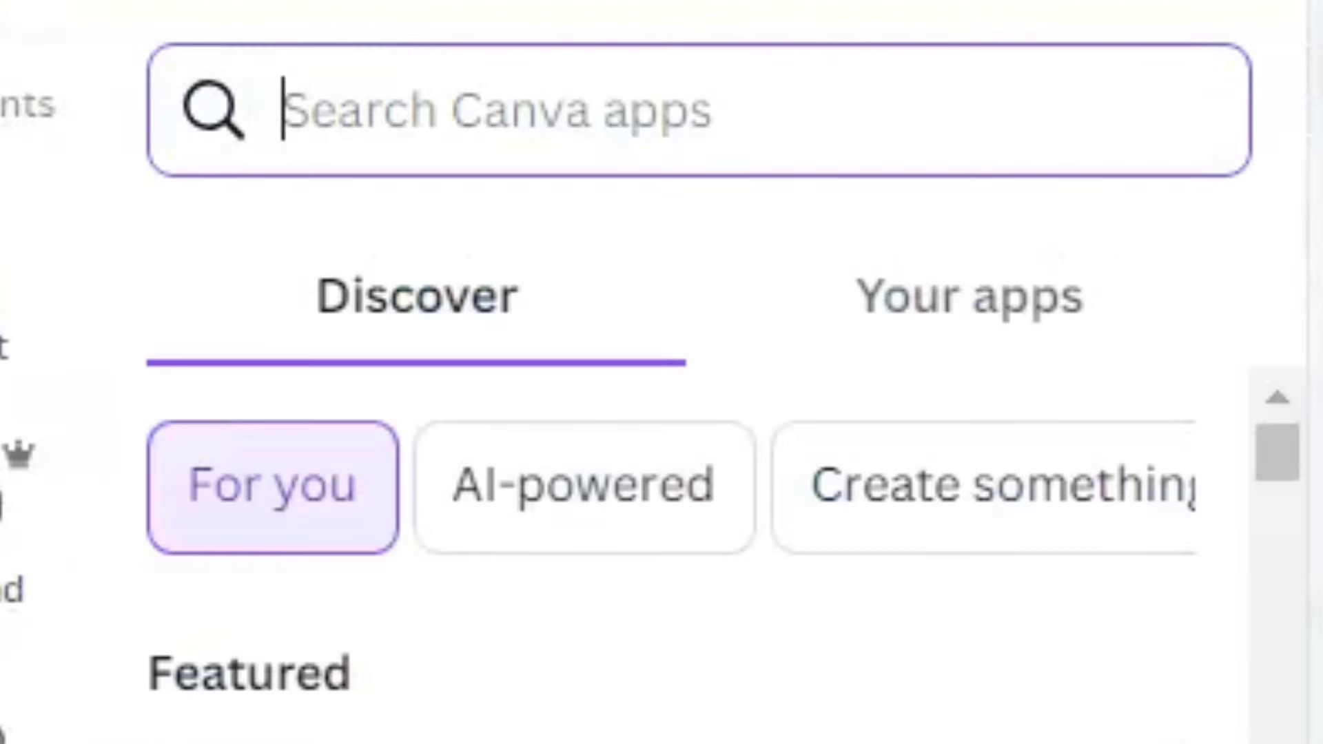
pyautogui.write('easy reflections')
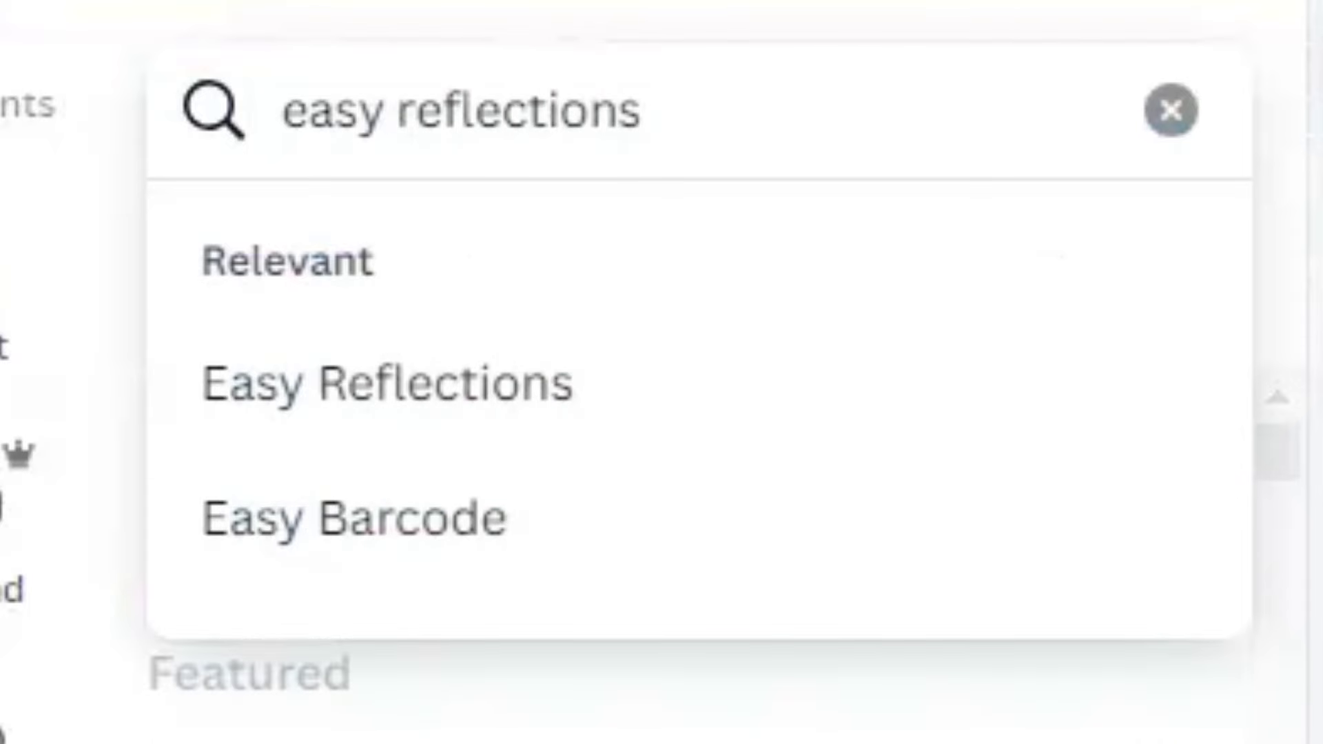
pyautogui.press('Return')
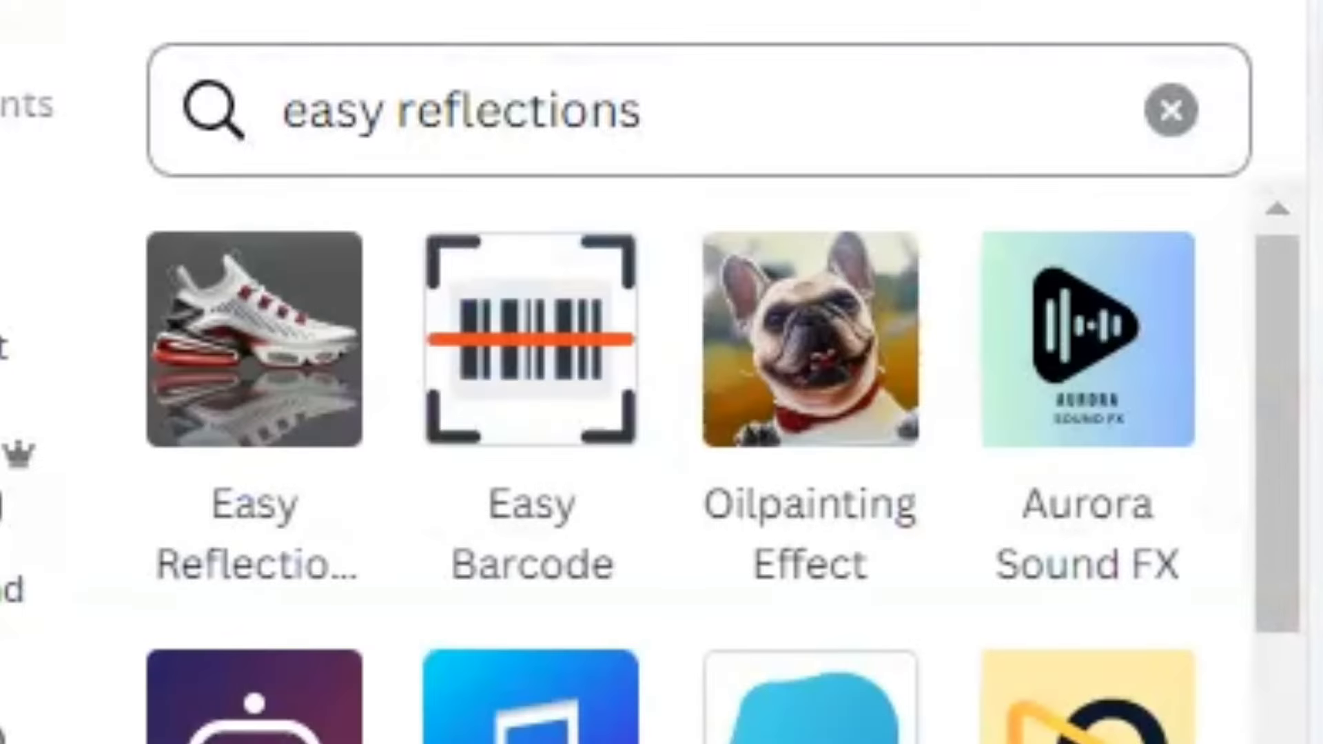
pyautogui.click(274, 378)
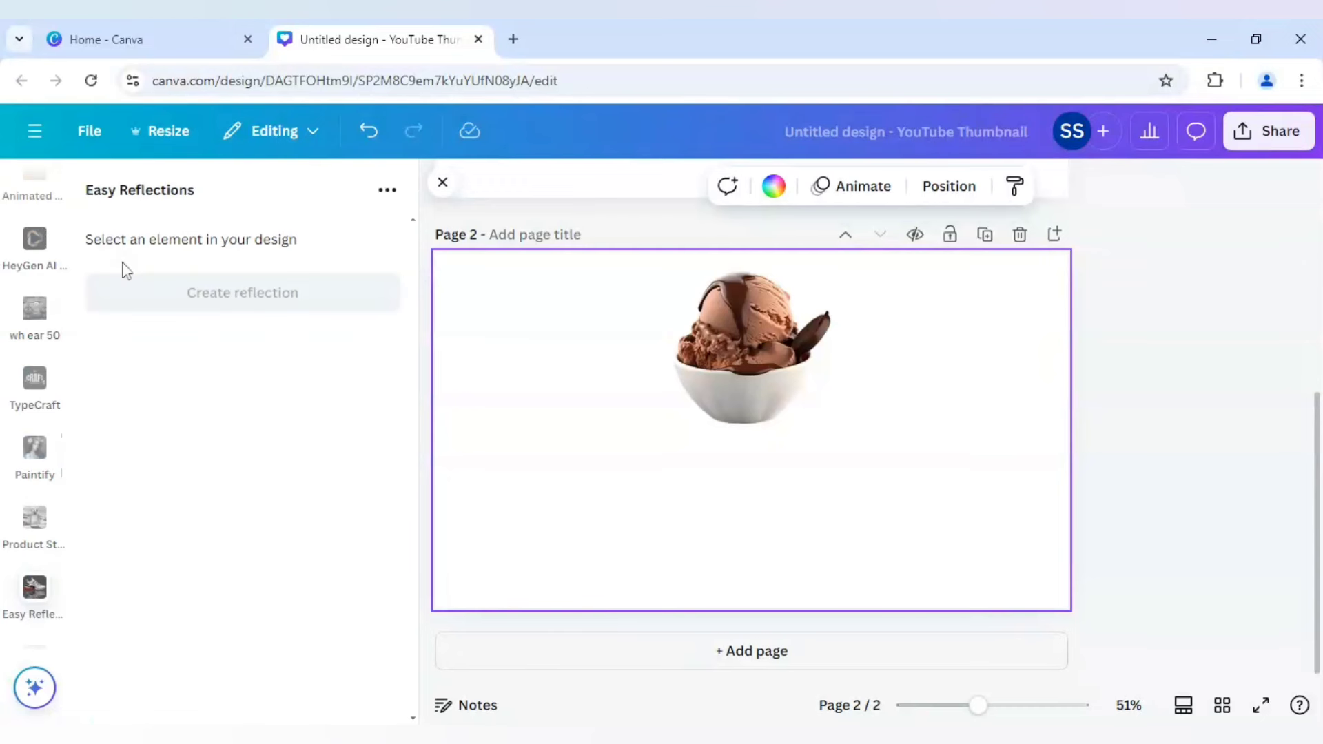
# Create a reflection of the ice cream bowl positioned Below with offset 1, and add it to the design.
pyautogui.click(738, 376)
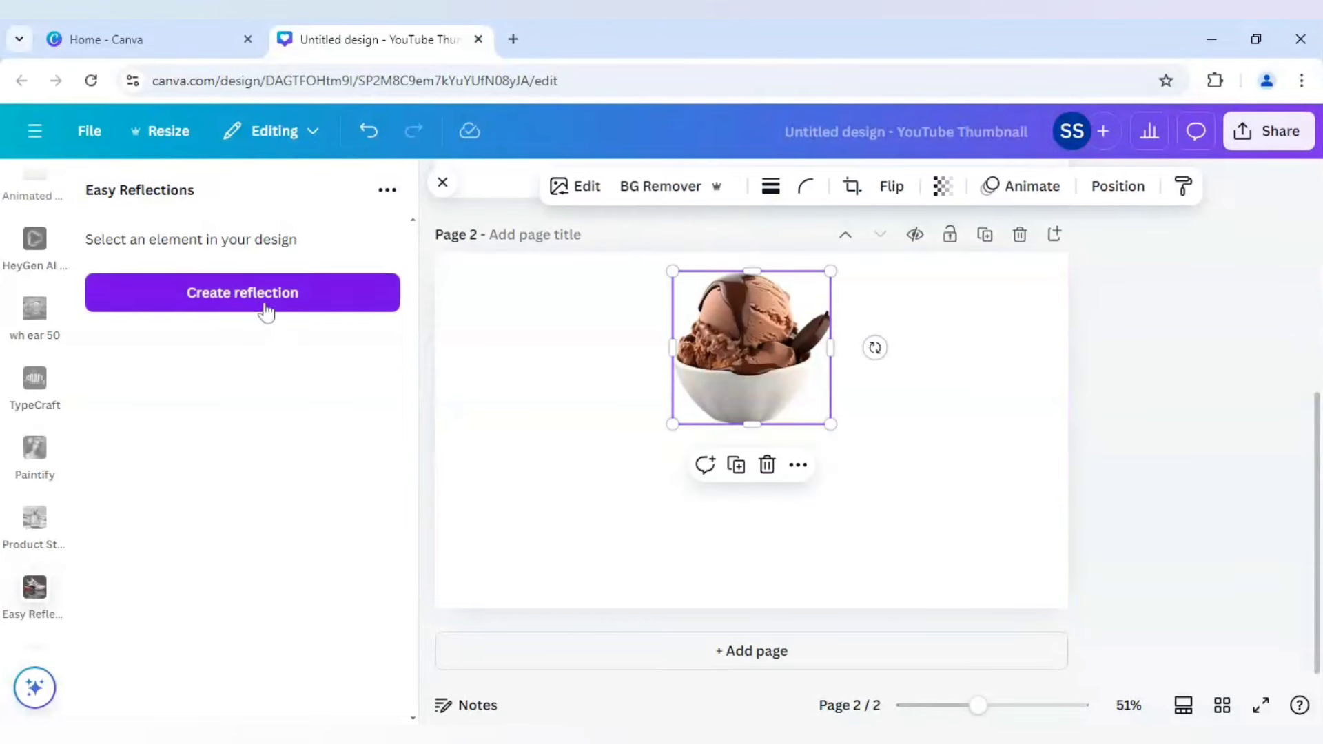
pyautogui.click(266, 309)
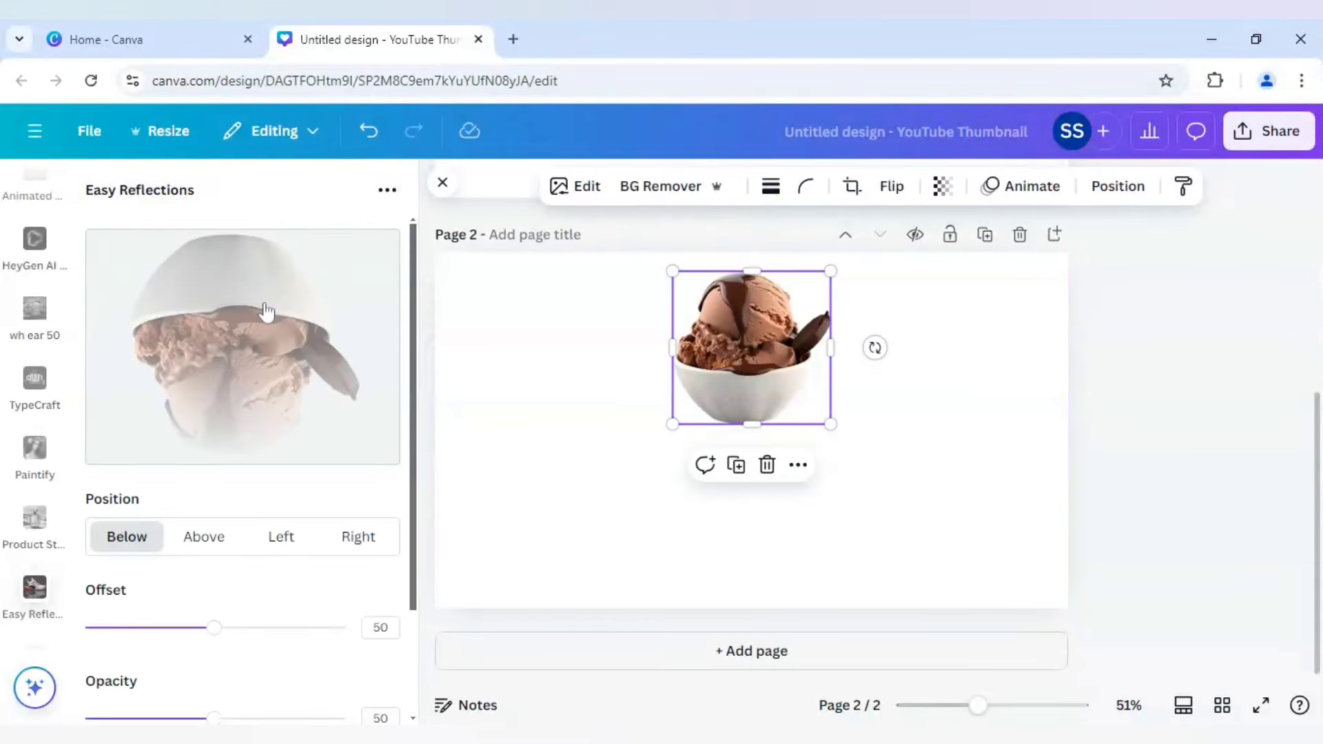
pyautogui.scroll(-3, 233, 494)
pyautogui.moveTo(210, 493); pyautogui.dragTo(73, 495)
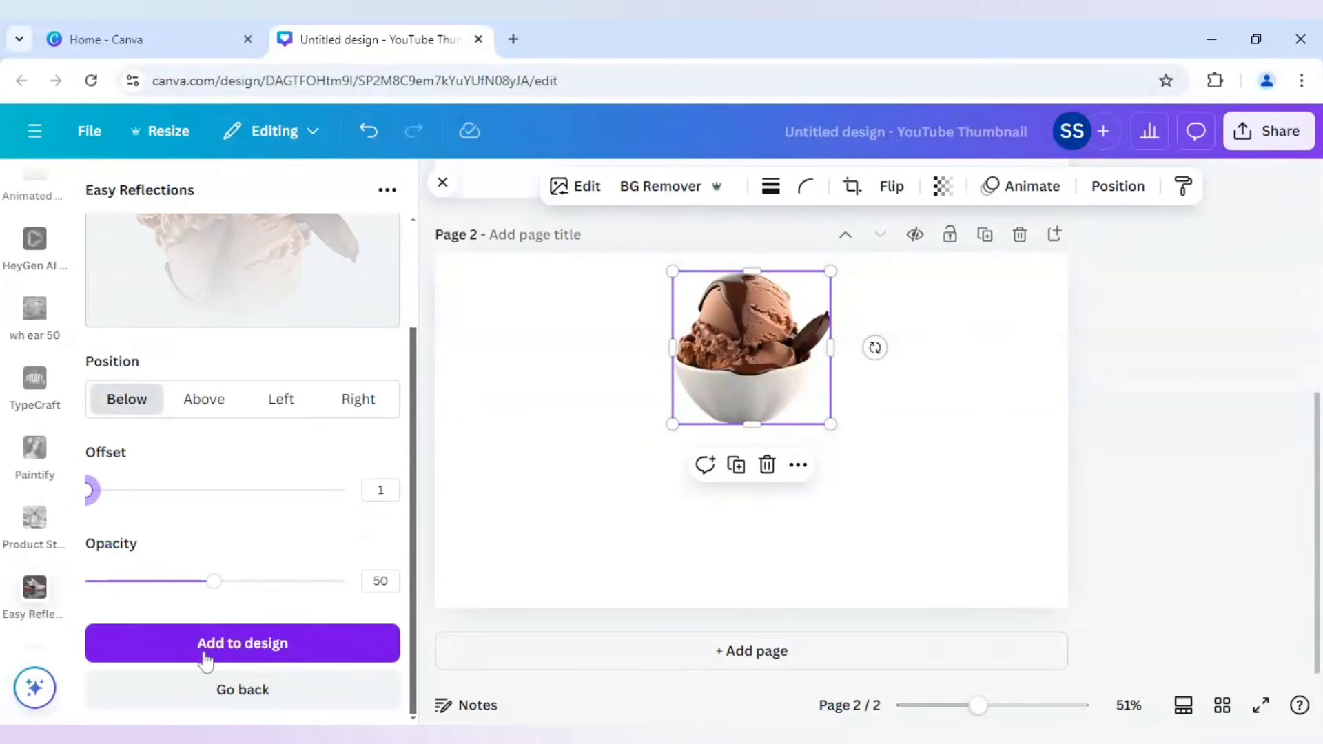
pyautogui.click(232, 654)
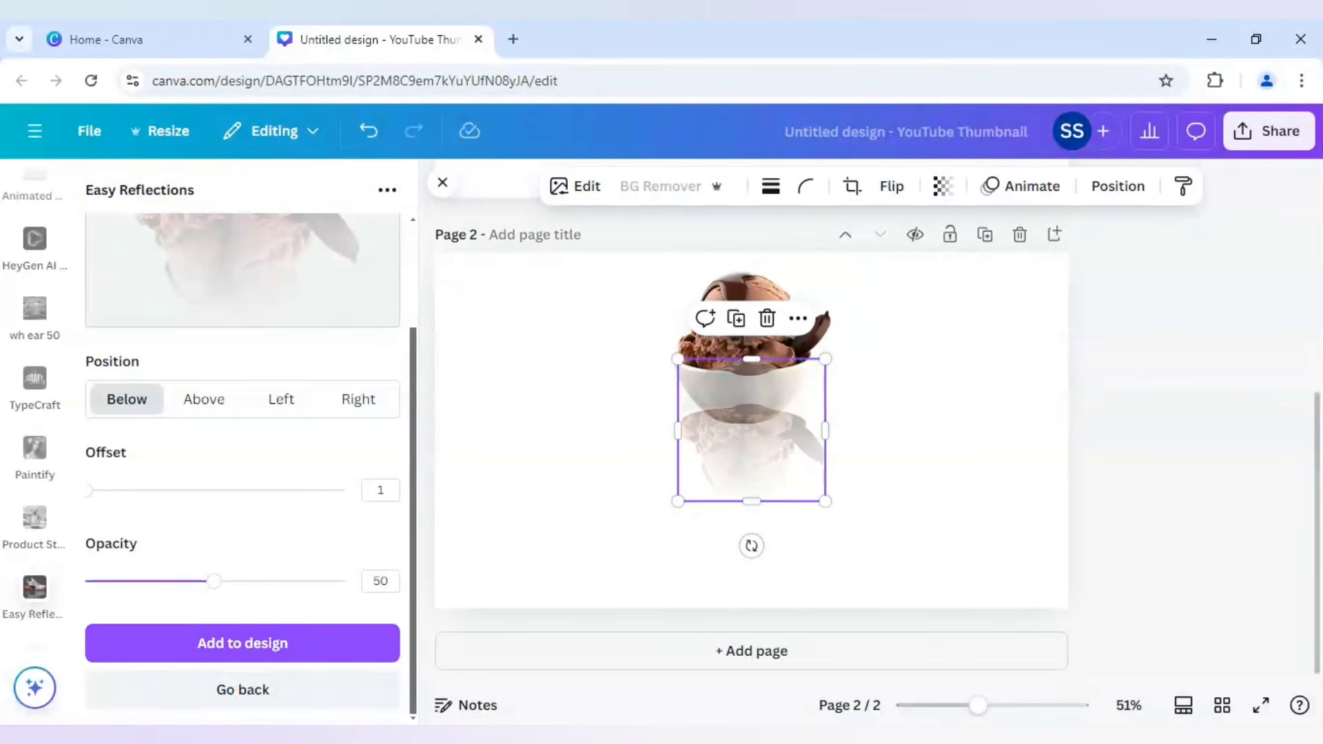
# Move the ice cream reflection directly beneath the bowl so it meets the bowl's base.
pyautogui.moveTo(750, 463); pyautogui.dragTo(749, 515)
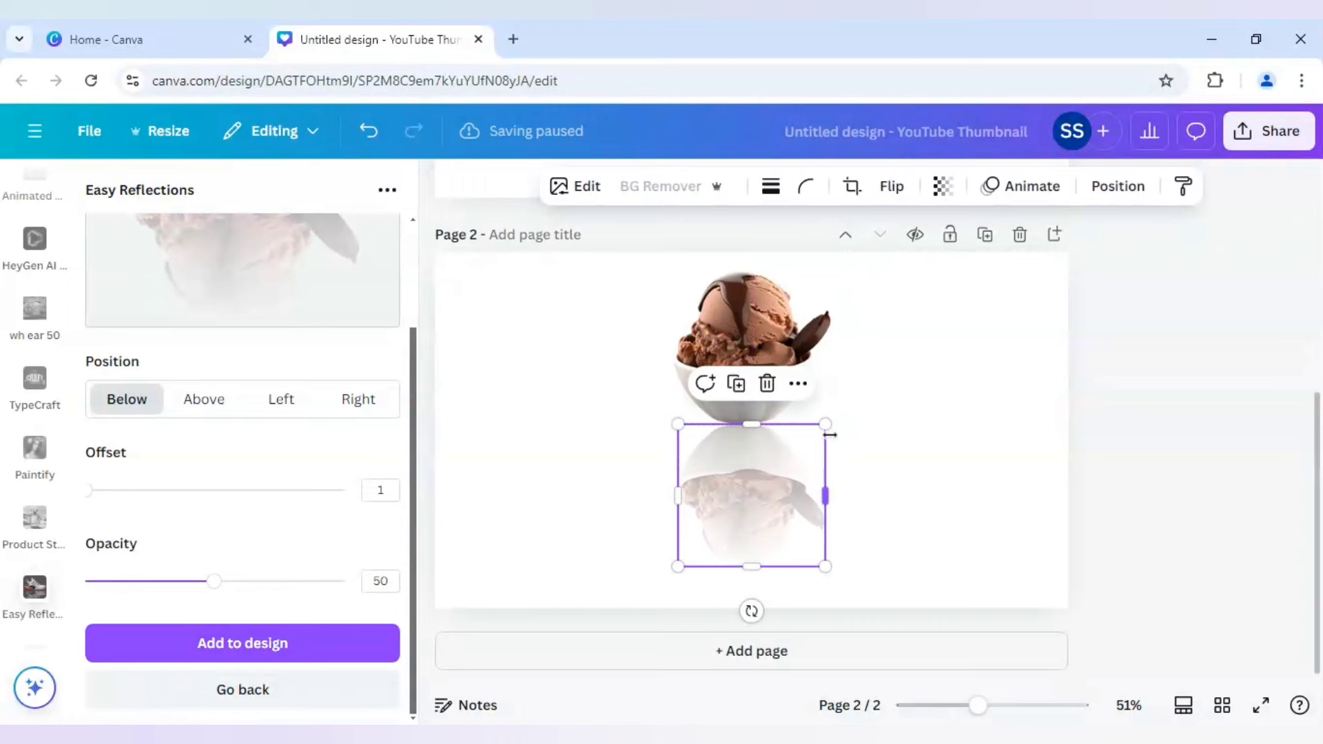
pyautogui.click(910, 508)
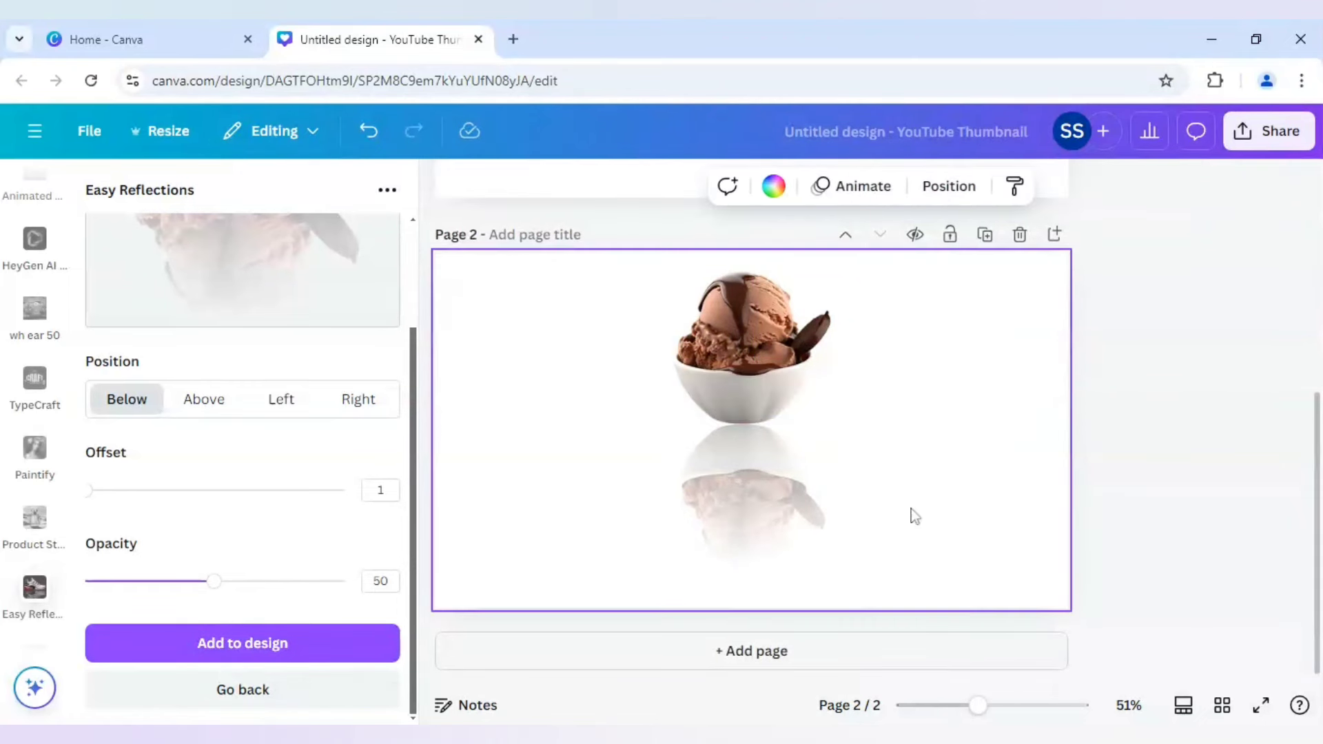
pyautogui.click(800, 485)
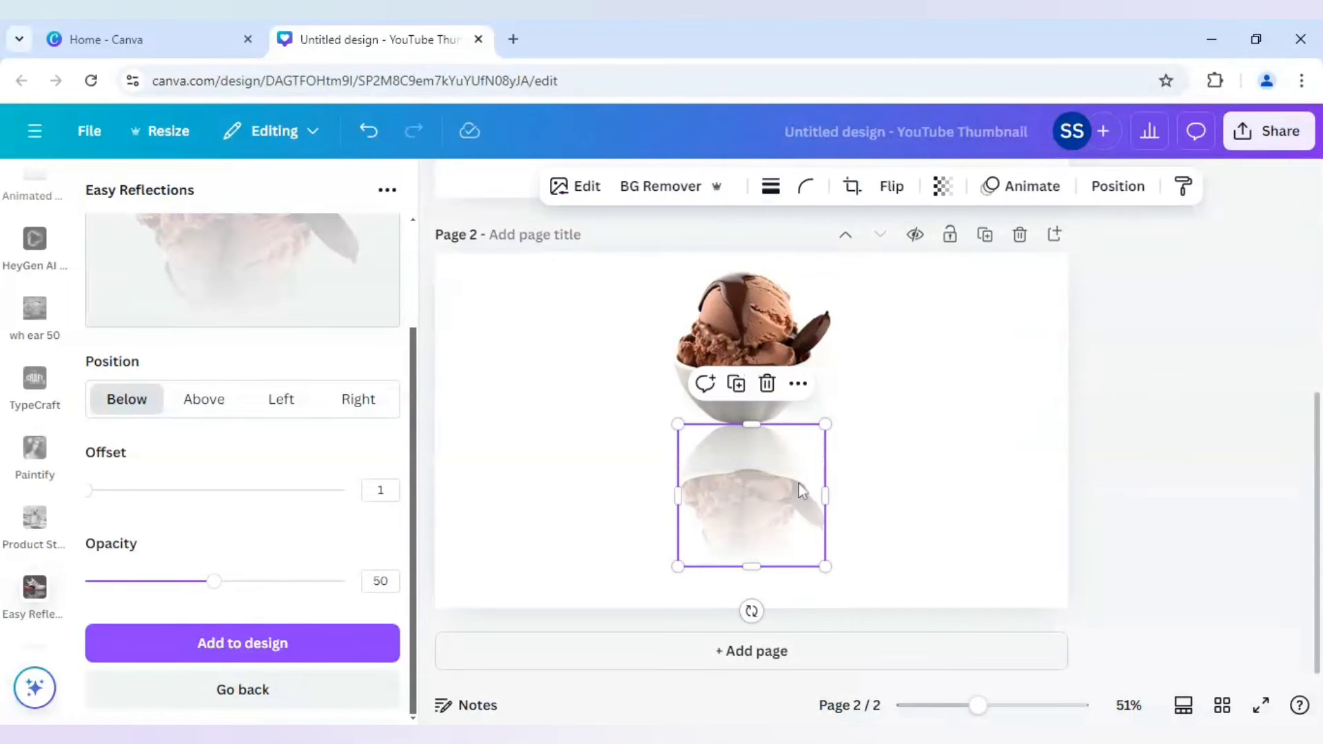
pyautogui.press('Escape')
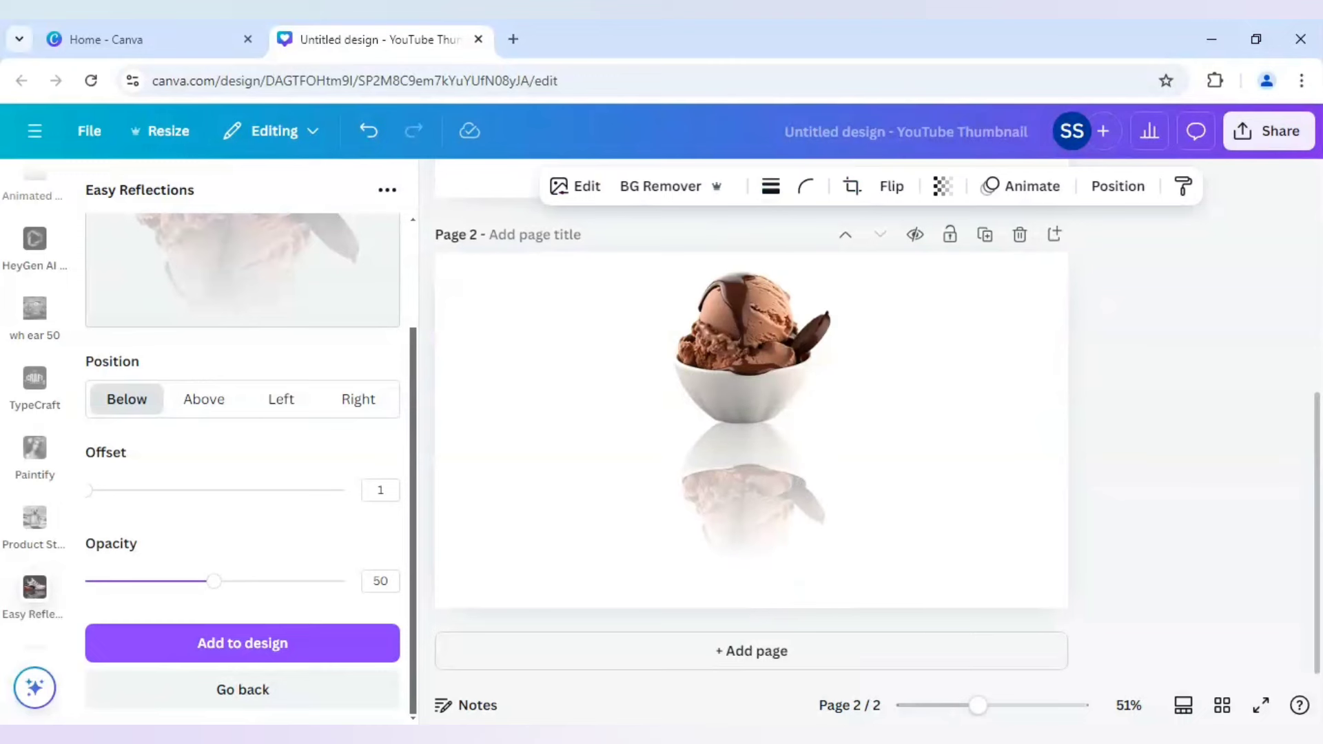
# Send the ice cream reflection one layer backward, behind the bowl photo.
pyautogui.rightClick(787, 474)
pyautogui.moveTo(879, 342)
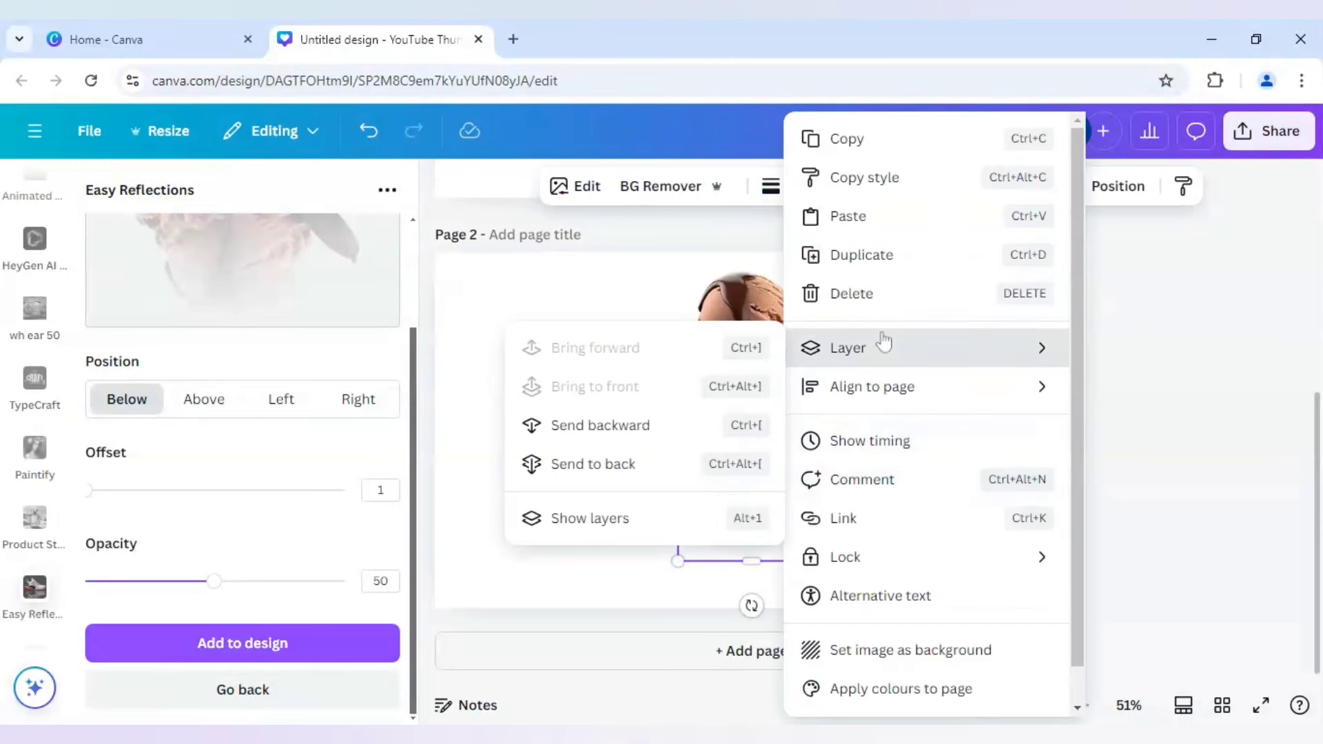
pyautogui.click(645, 436)
pyautogui.click(969, 468)
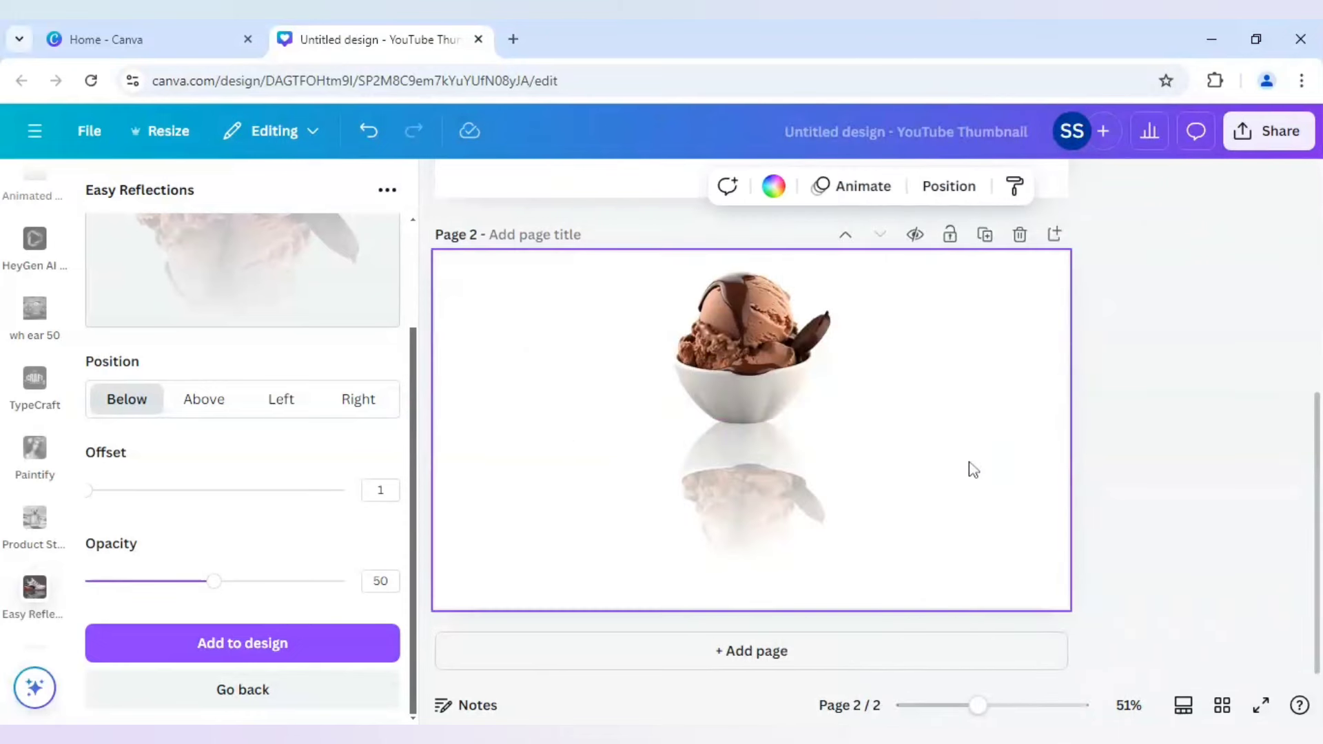
# Move the Coca-Cola can on page 1 slightly up, then create its Below reflection with offset 1 and add it to the page.
pyautogui.scroll(5, 809, 378)
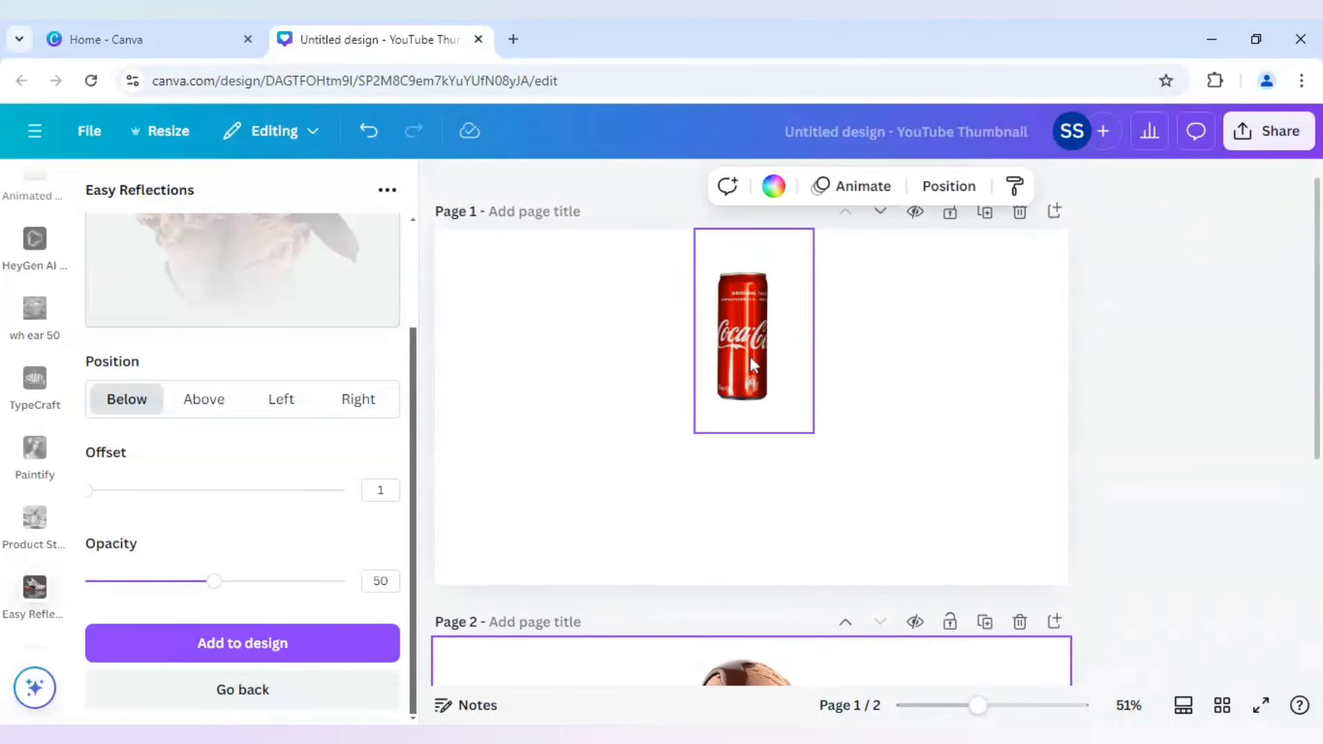
pyautogui.click(751, 375)
pyautogui.moveTo(751, 376); pyautogui.dragTo(749, 349)
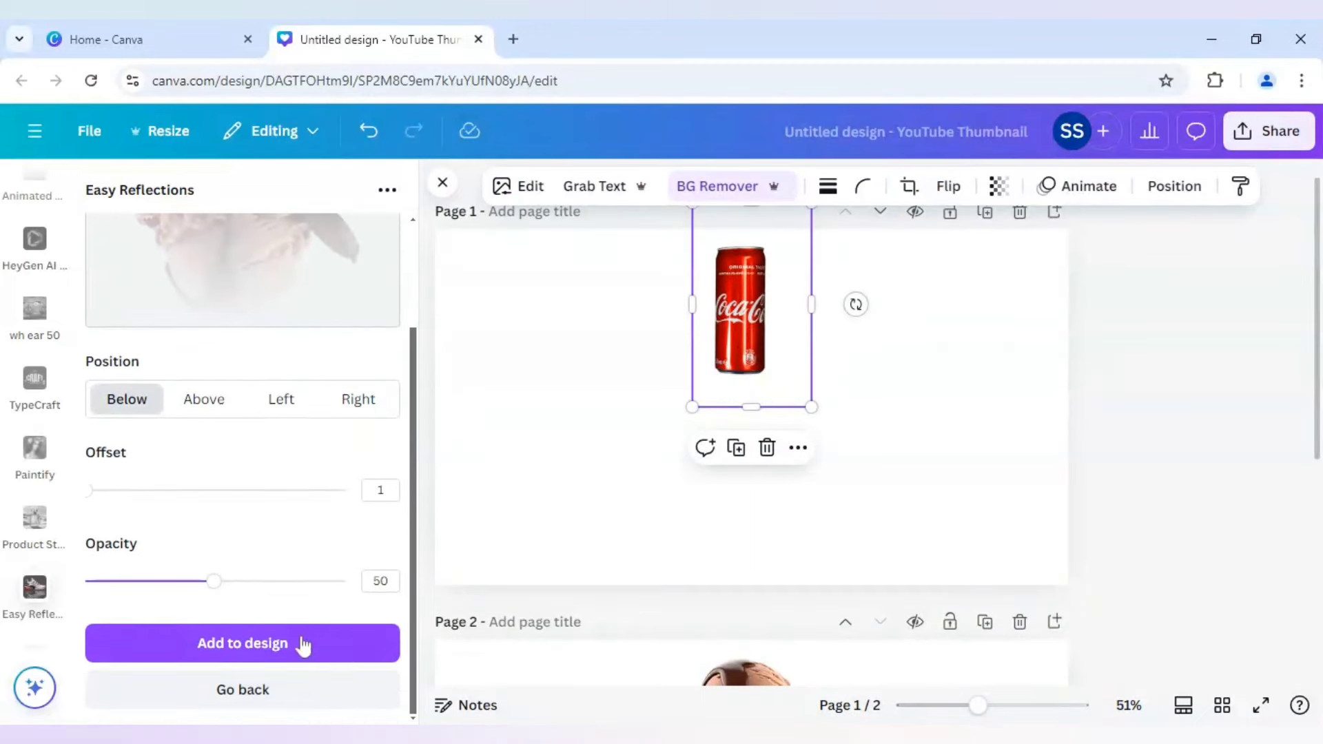
pyautogui.click(293, 686)
pyautogui.click(295, 302)
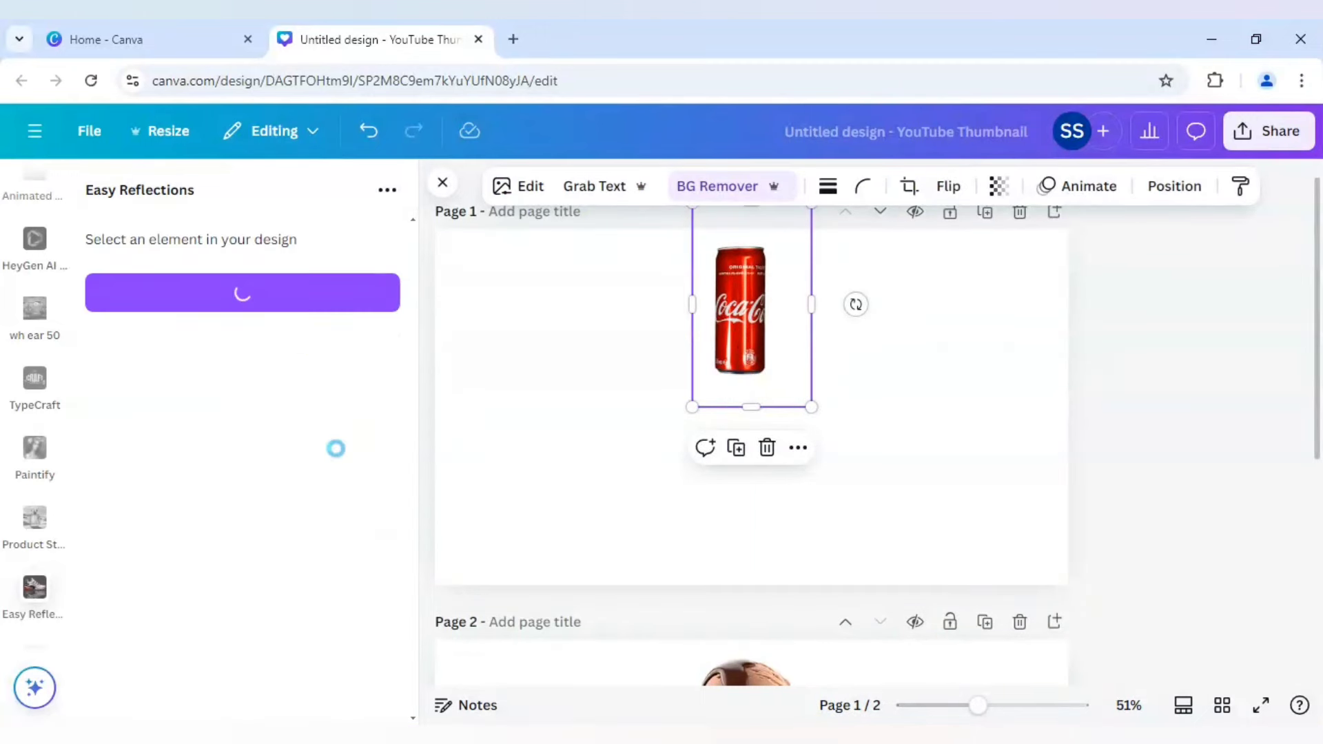
pyautogui.scroll(-2, 289, 585)
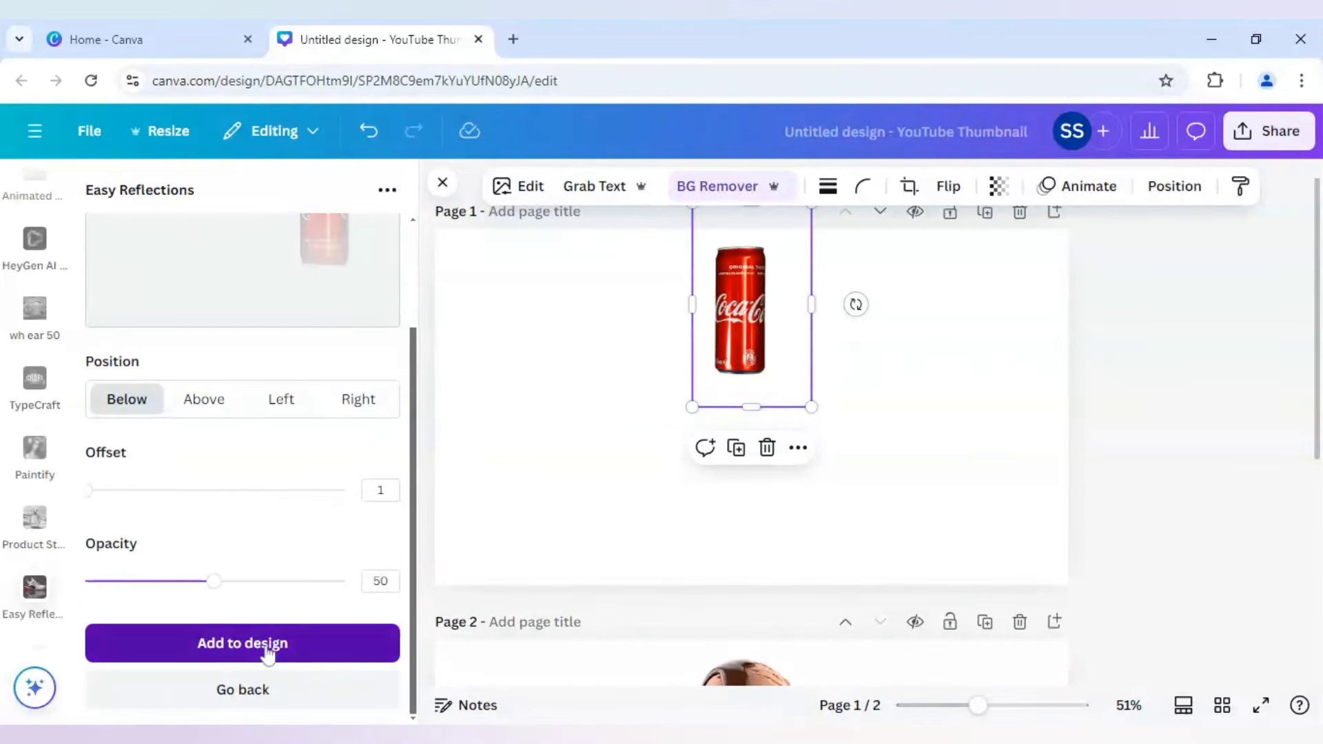
pyautogui.click(266, 647)
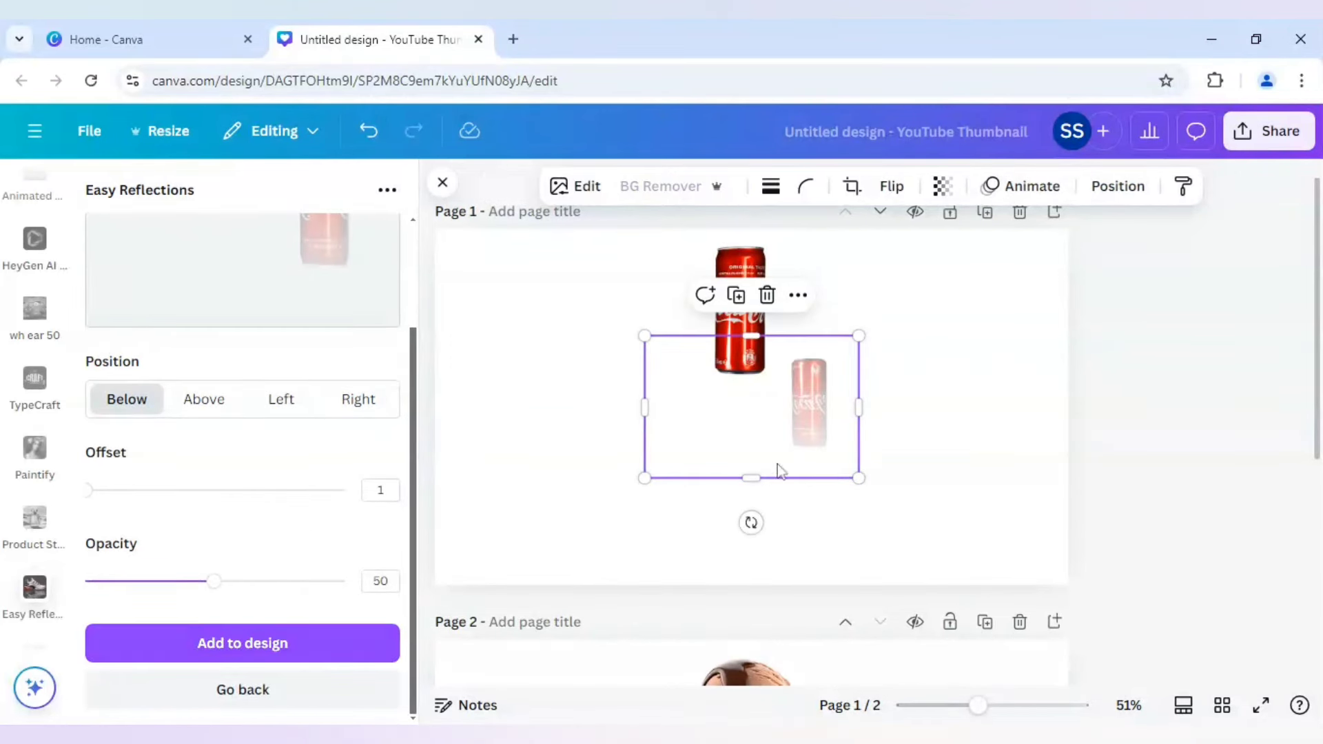
# Enlarge the can's reflection to match the can's width and align it directly beneath the can.
pyautogui.moveTo(779, 467); pyautogui.dragTo(719, 453)
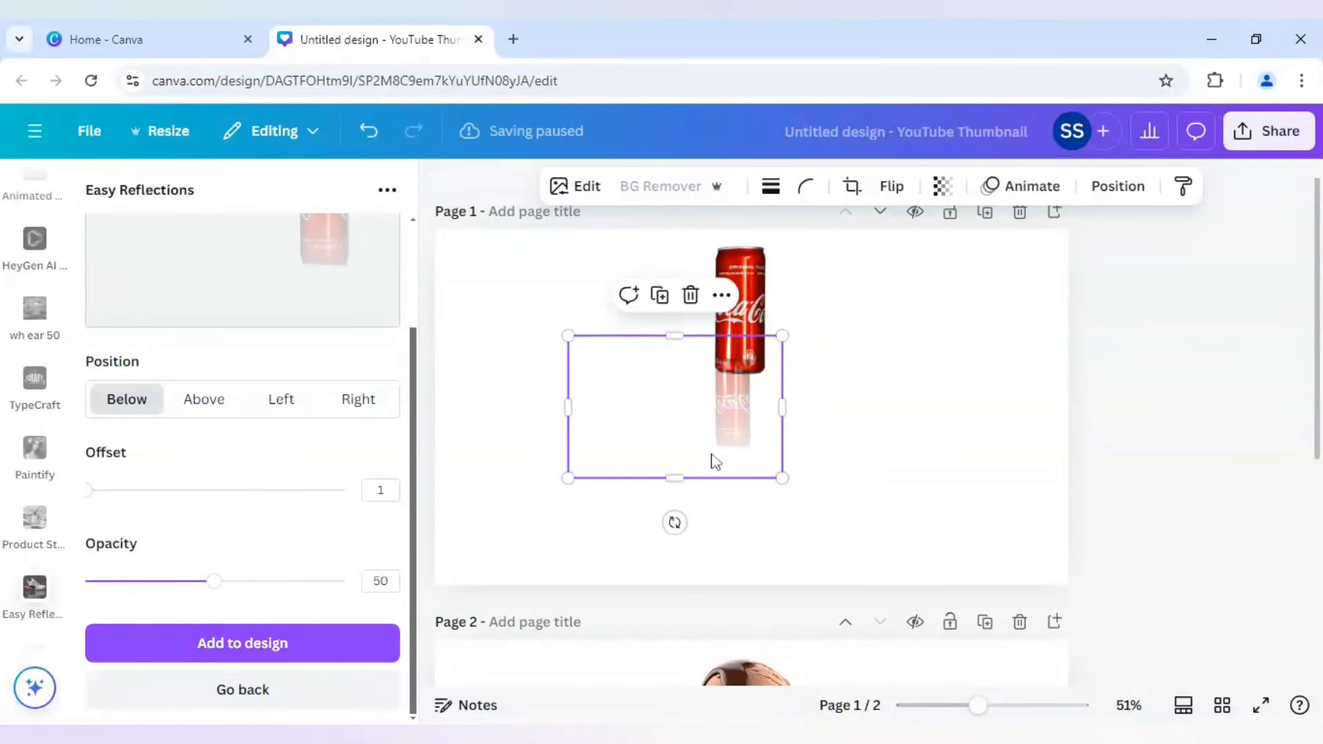
pyautogui.moveTo(816, 319); pyautogui.dragTo(878, 268)
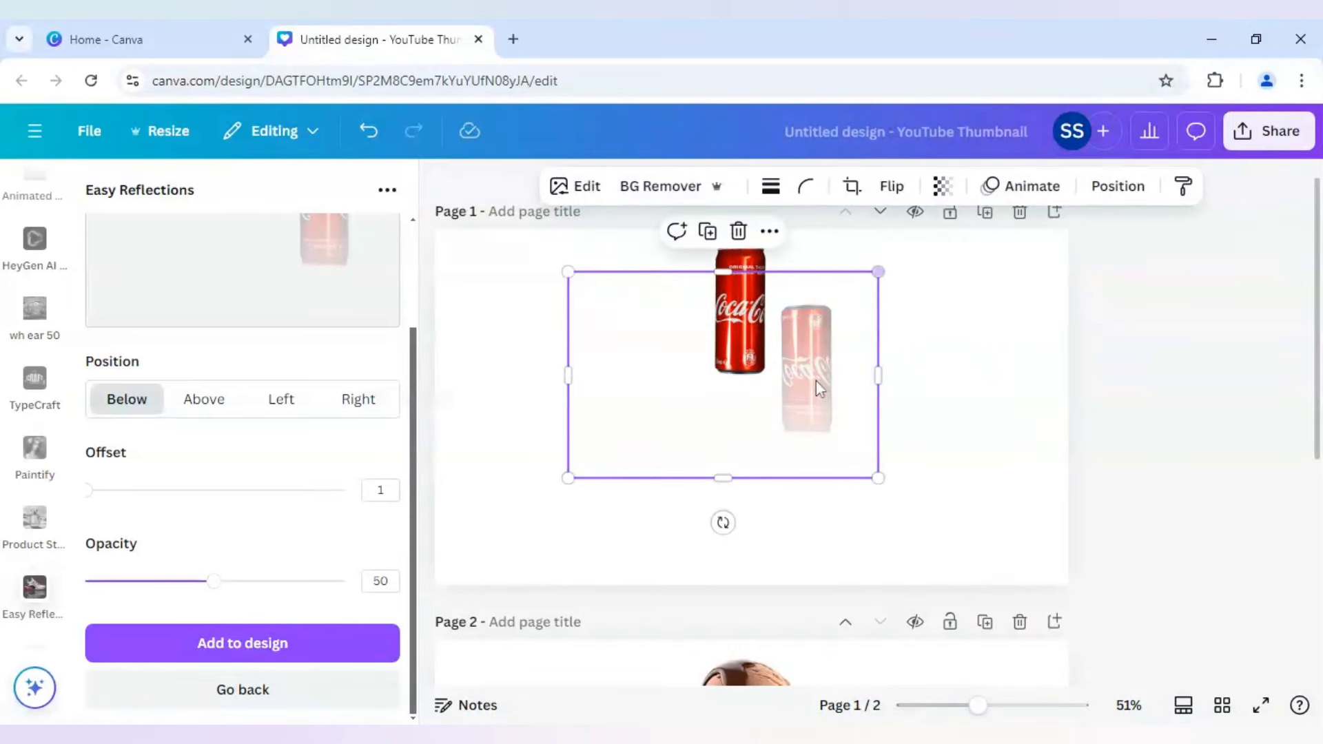
pyautogui.moveTo(817, 384); pyautogui.dragTo(751, 437)
# Send the can's reflection one layer backward, behind the can image.
pyautogui.rightClick(749, 437)
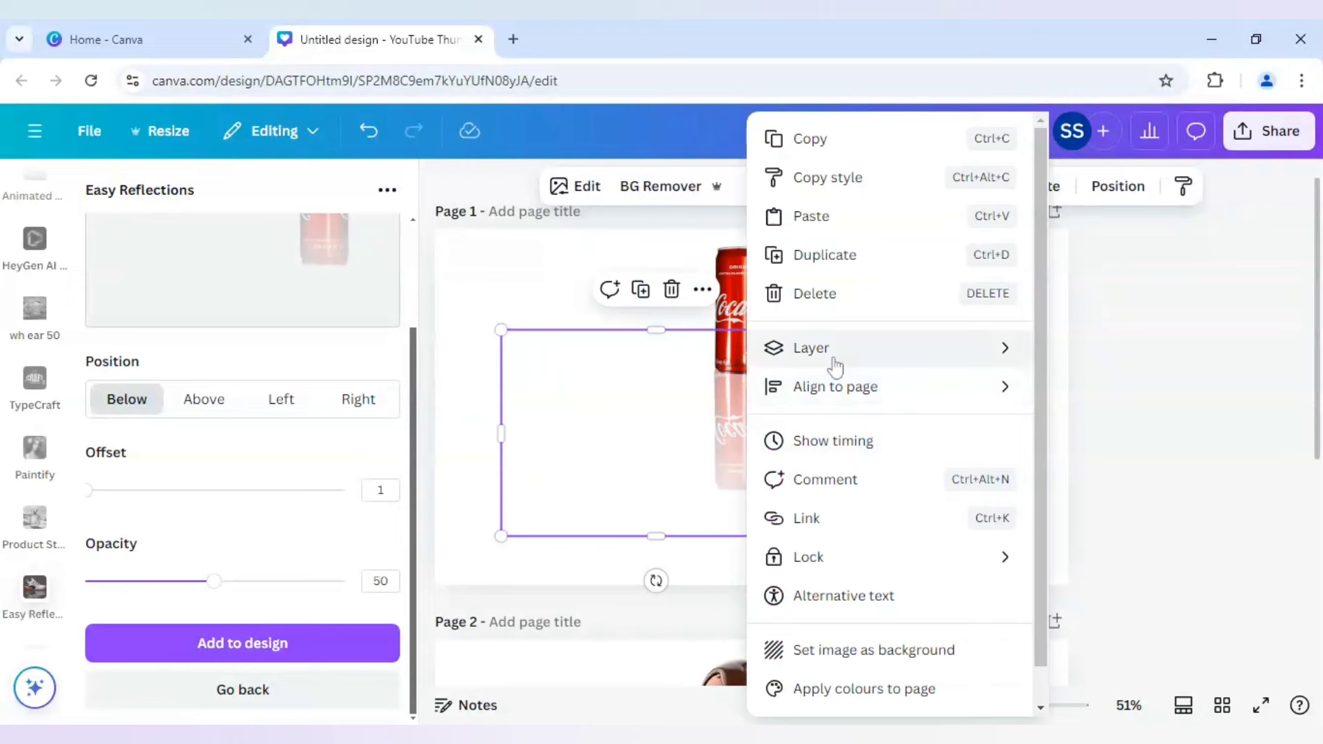
pyautogui.moveTo(834, 364)
pyautogui.click(1111, 432)
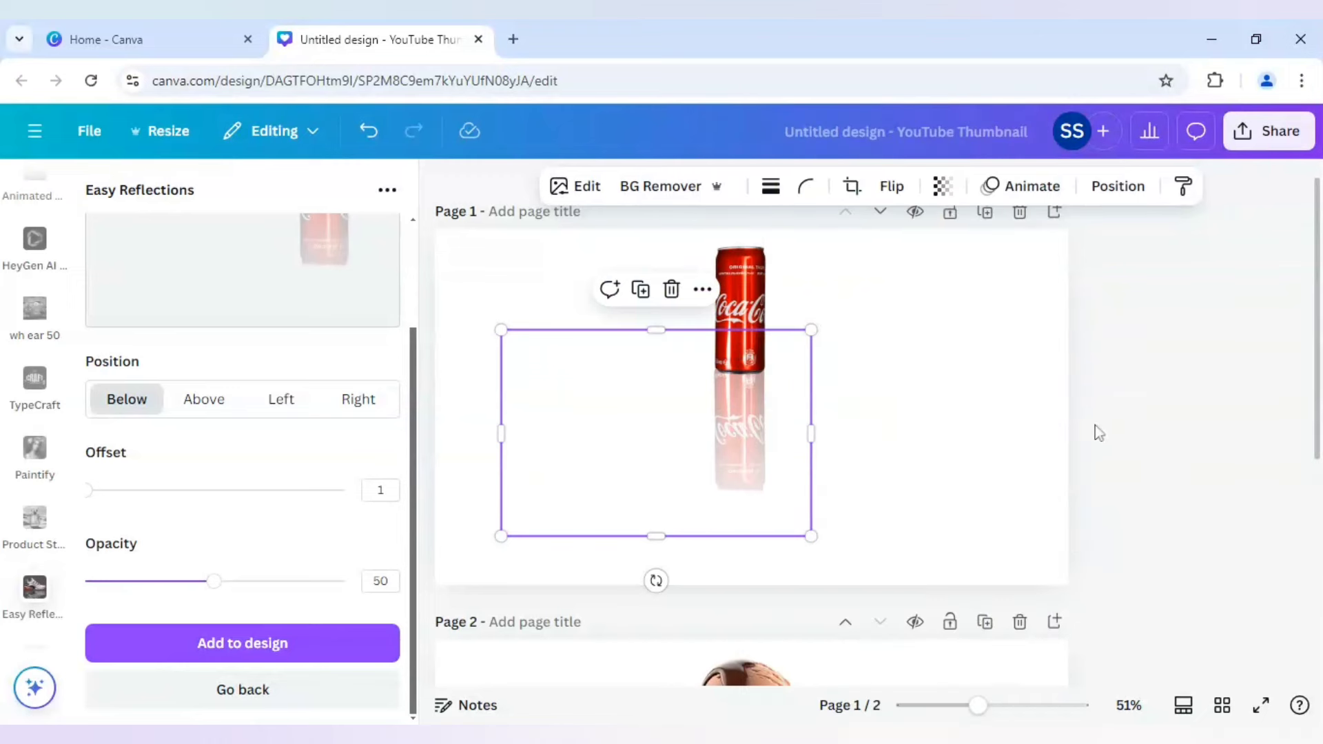
pyautogui.click(973, 489)
# Enlarge the Coca-Cola can and its reflection together to about 760 by 818 and shift them right toward the page's centre.
pyautogui.click(766, 351)
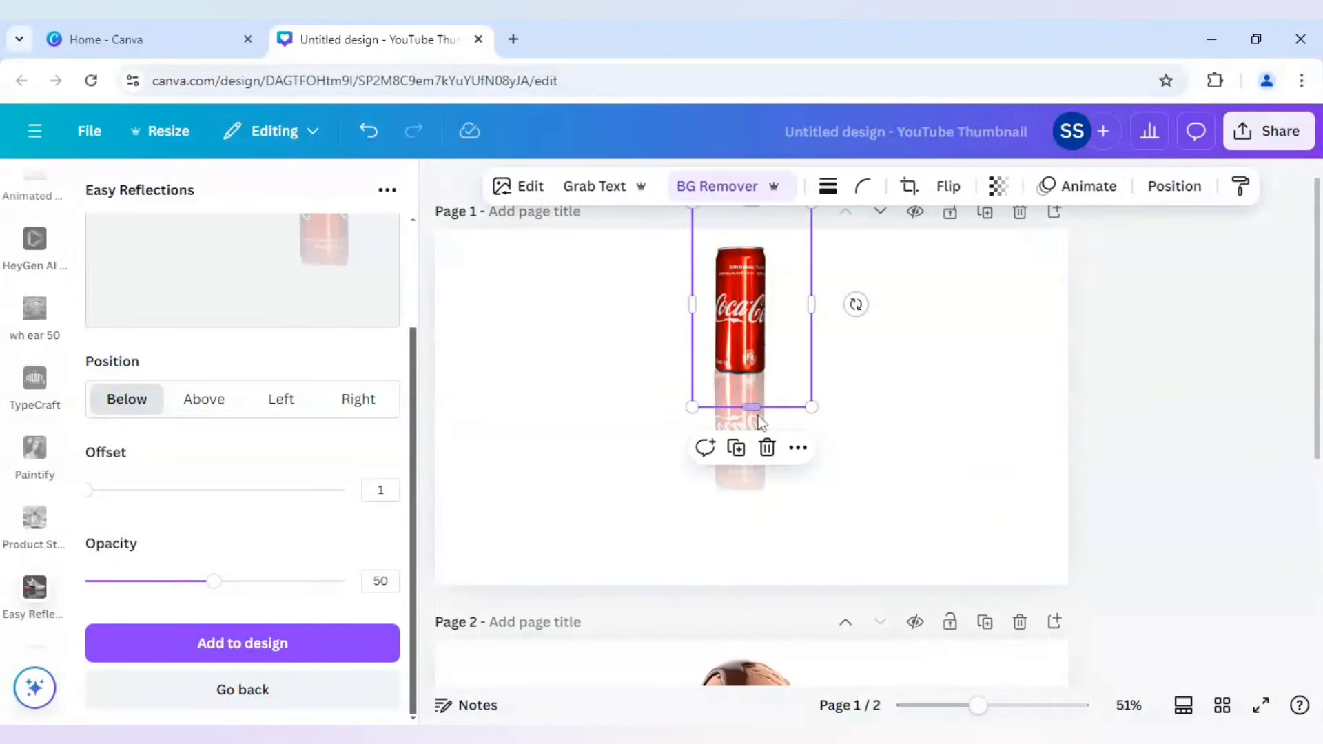
pyautogui.keyDown('shift'); pyautogui.click(755, 466); pyautogui.keyUp('shift')
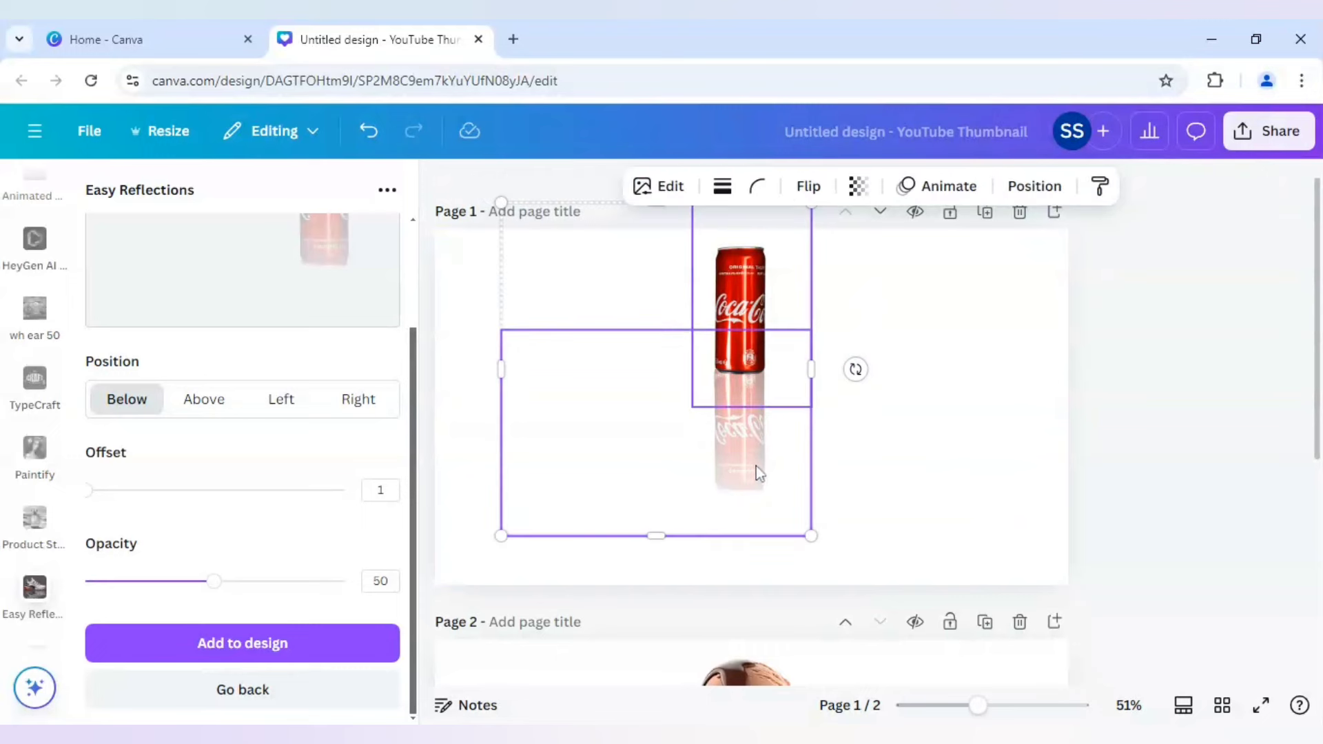
pyautogui.moveTo(499, 539); pyautogui.dragTo(416, 605)
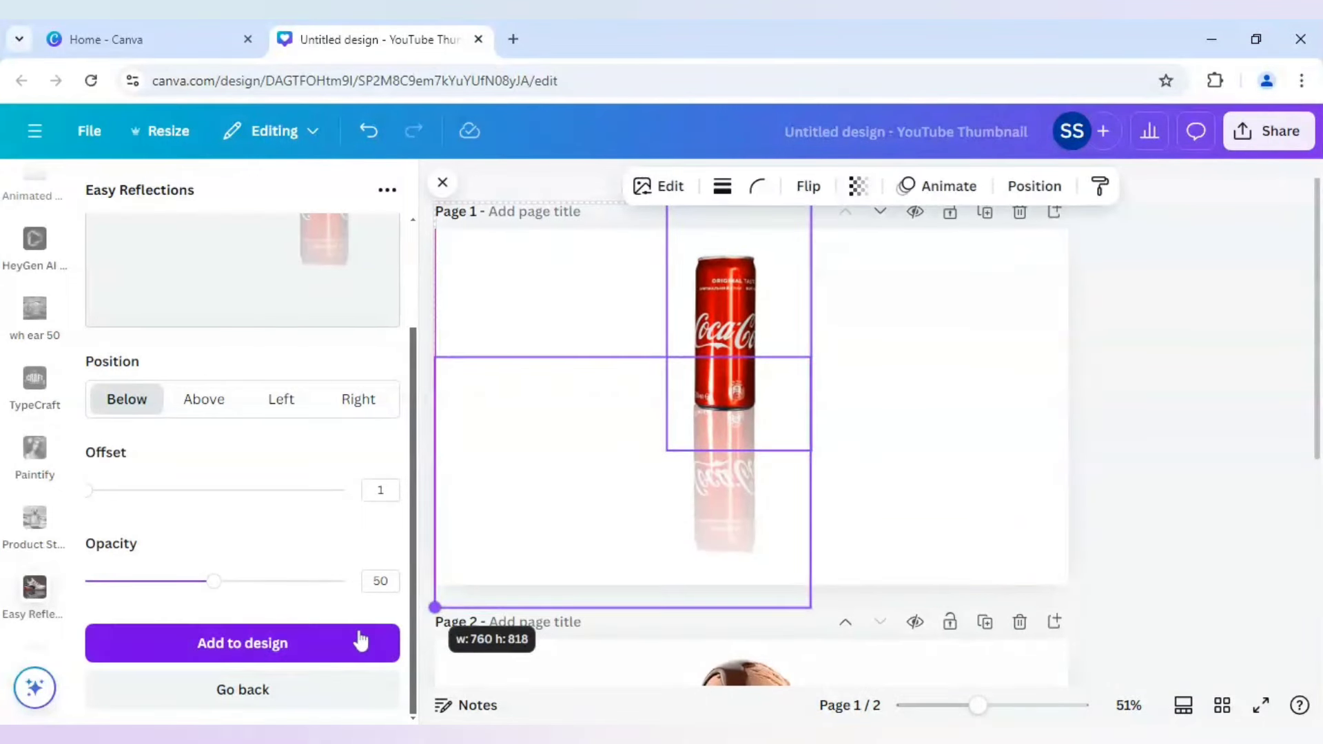
pyautogui.moveTo(699, 480); pyautogui.dragTo(731, 481)
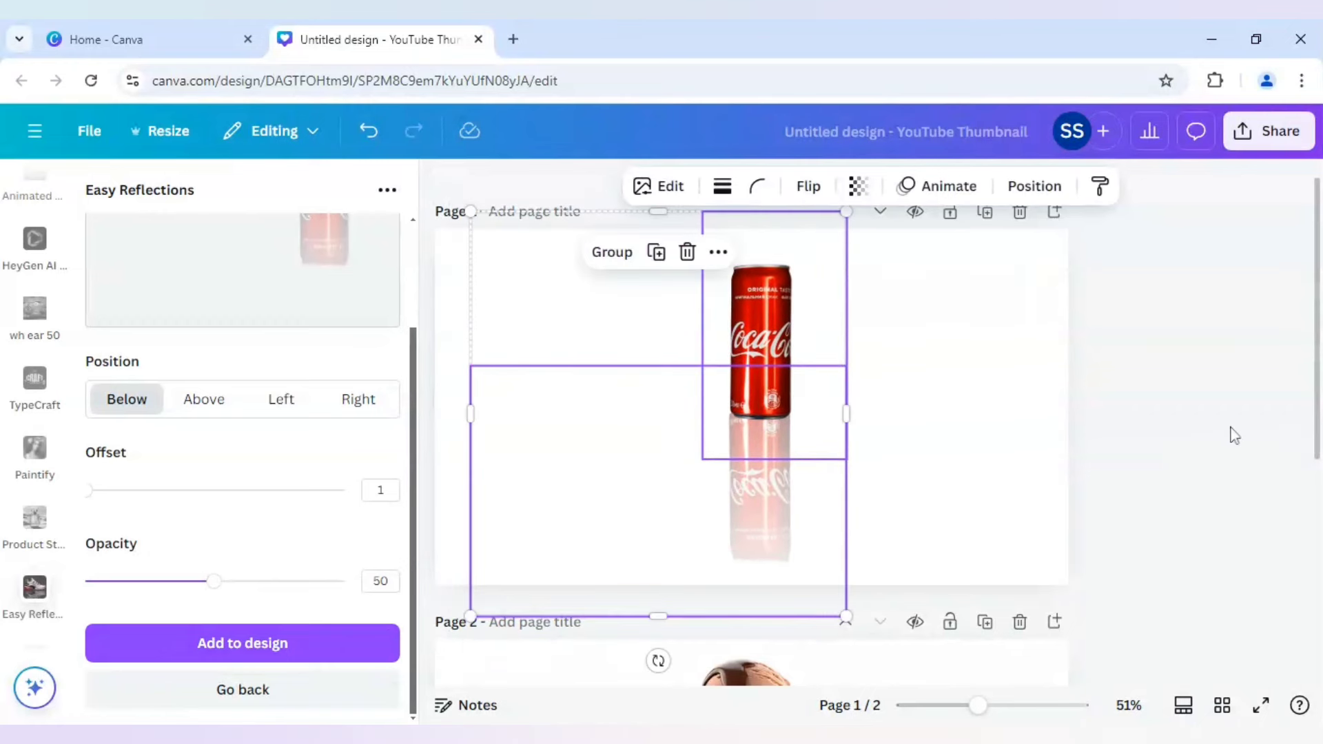
pyautogui.click(1206, 474)
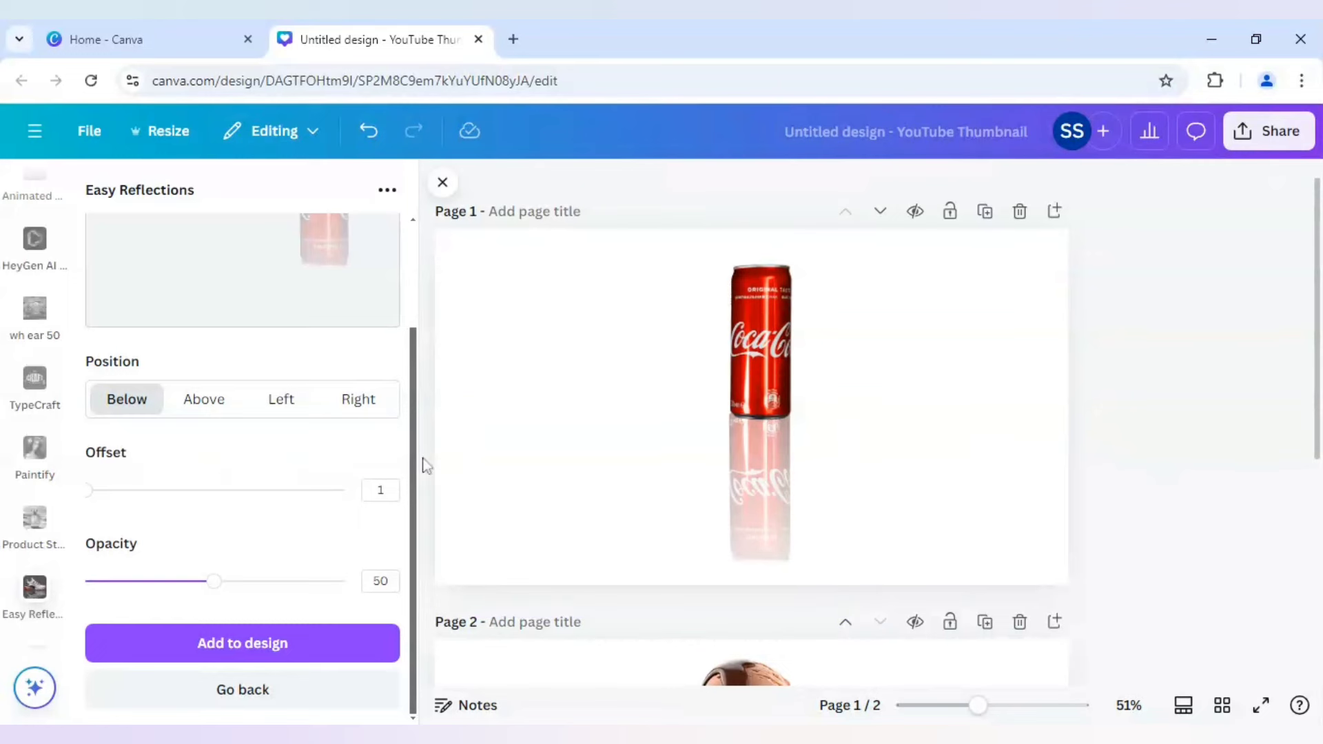
# Select the ice cream bowl and its reflection on page 2 and enlarge them together.
pyautogui.scroll(-5, 425, 466)
pyautogui.click(765, 469)
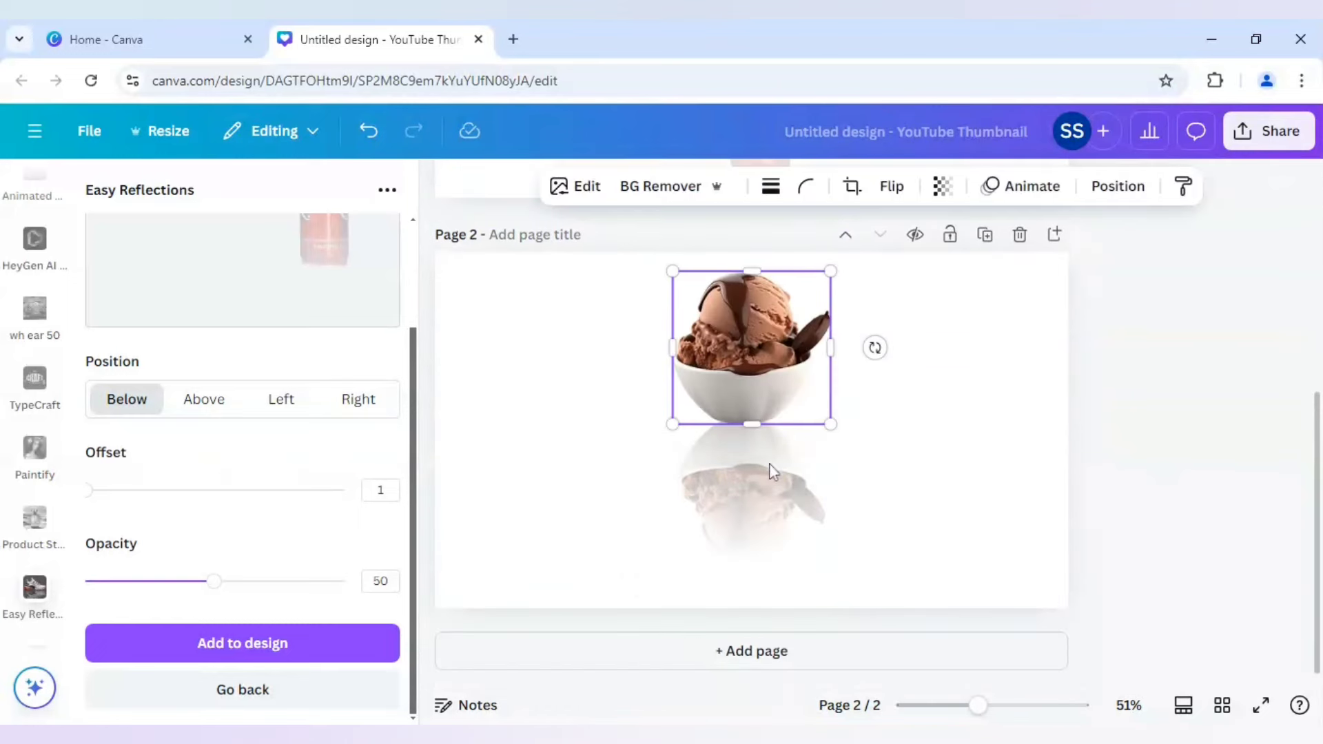
pyautogui.keyDown('shift'); pyautogui.click(797, 512); pyautogui.keyUp('shift')
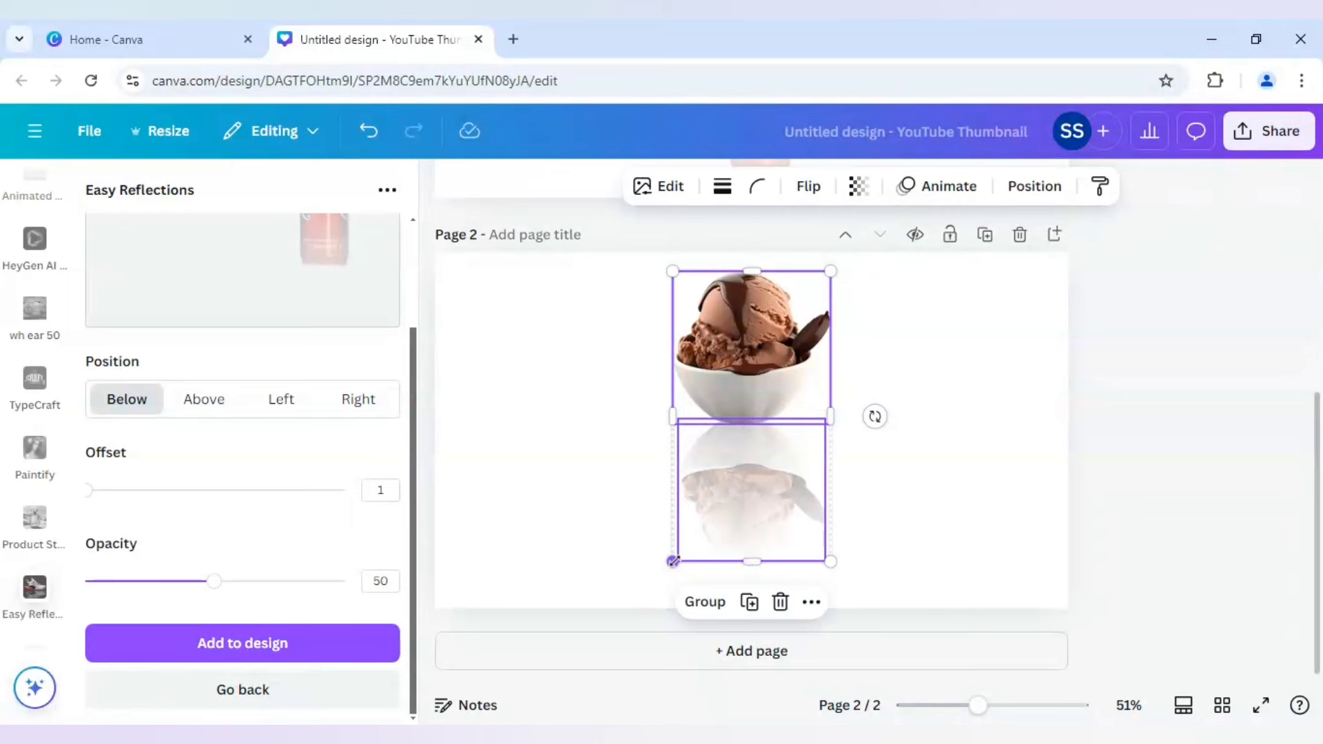
pyautogui.moveTo(672, 561); pyautogui.dragTo(632, 590)
# Set page 2's background to the dark brown photo colour #592B20.
pyautogui.click(1019, 455)
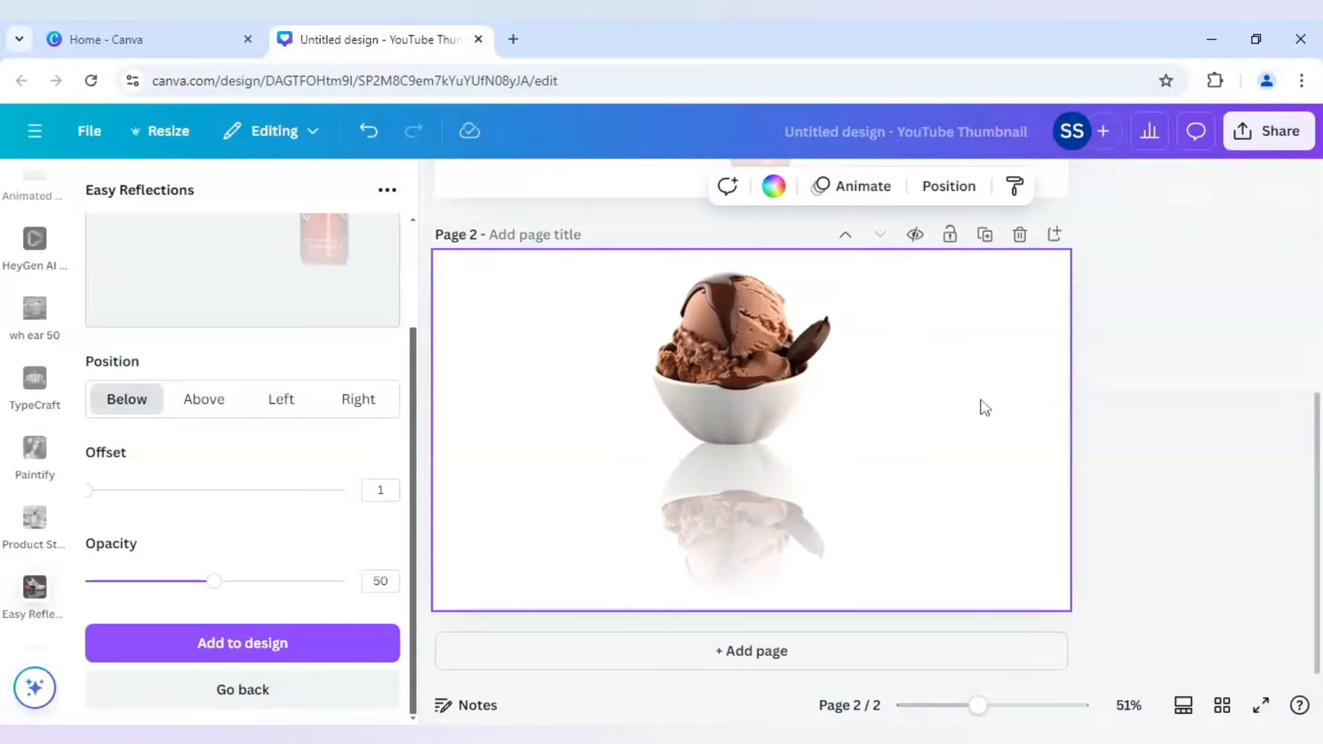
pyautogui.click(773, 186)
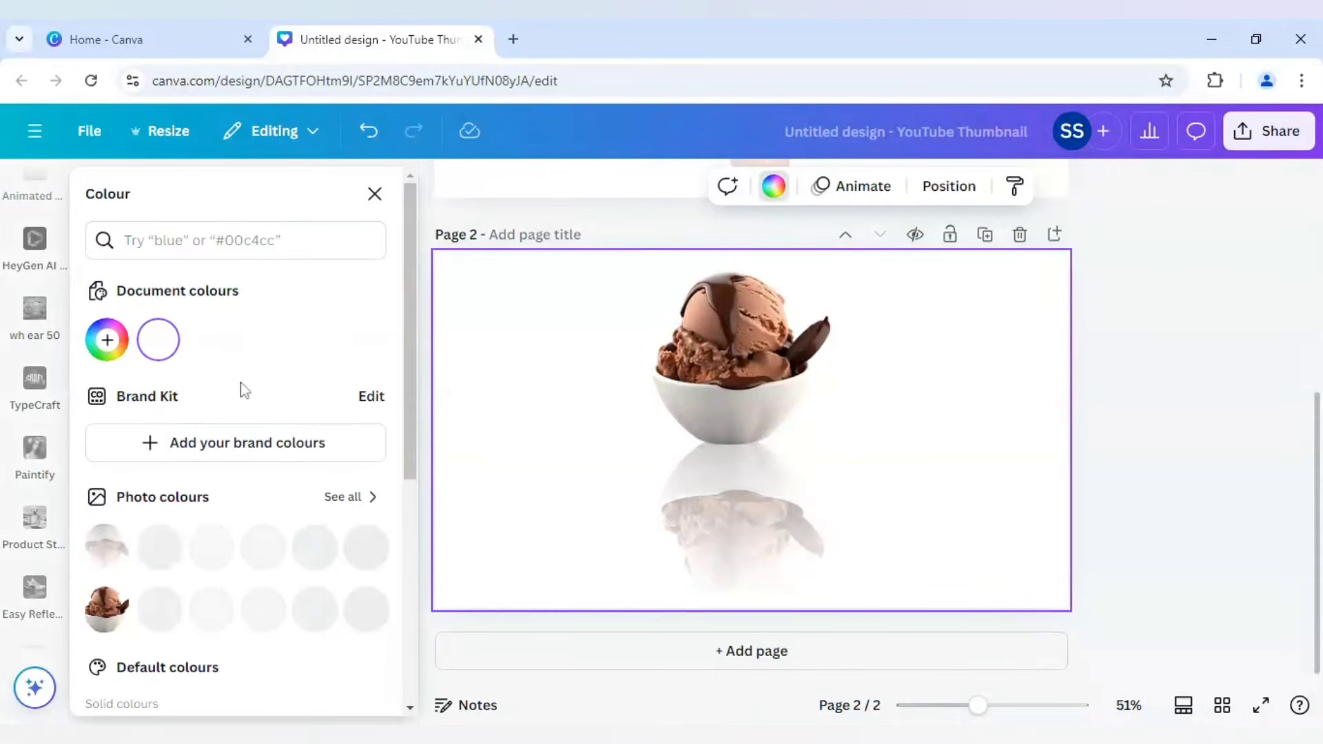
pyautogui.scroll(-2, 242, 386)
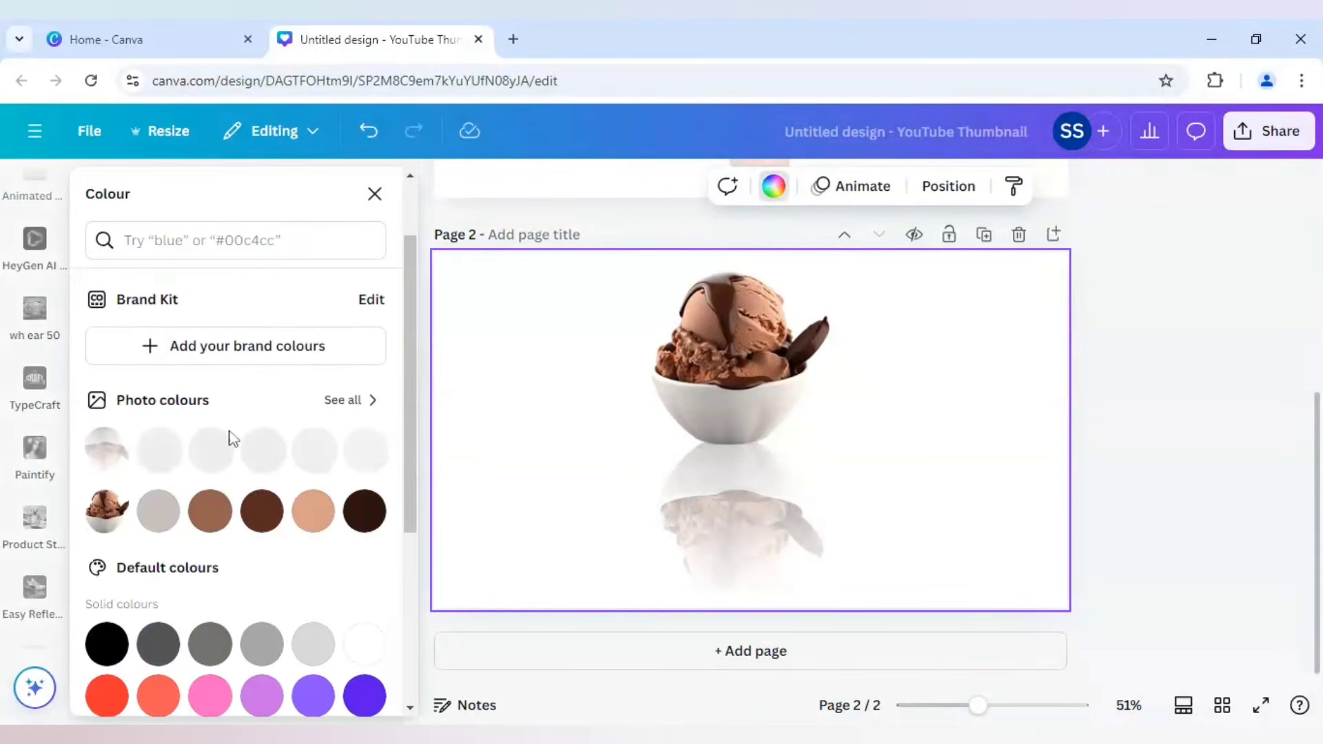
pyautogui.click(261, 513)
# Change page 2's background to a radial gradient with white at the centre and dark brown at the edges.
pyautogui.scroll(2, 105, 493)
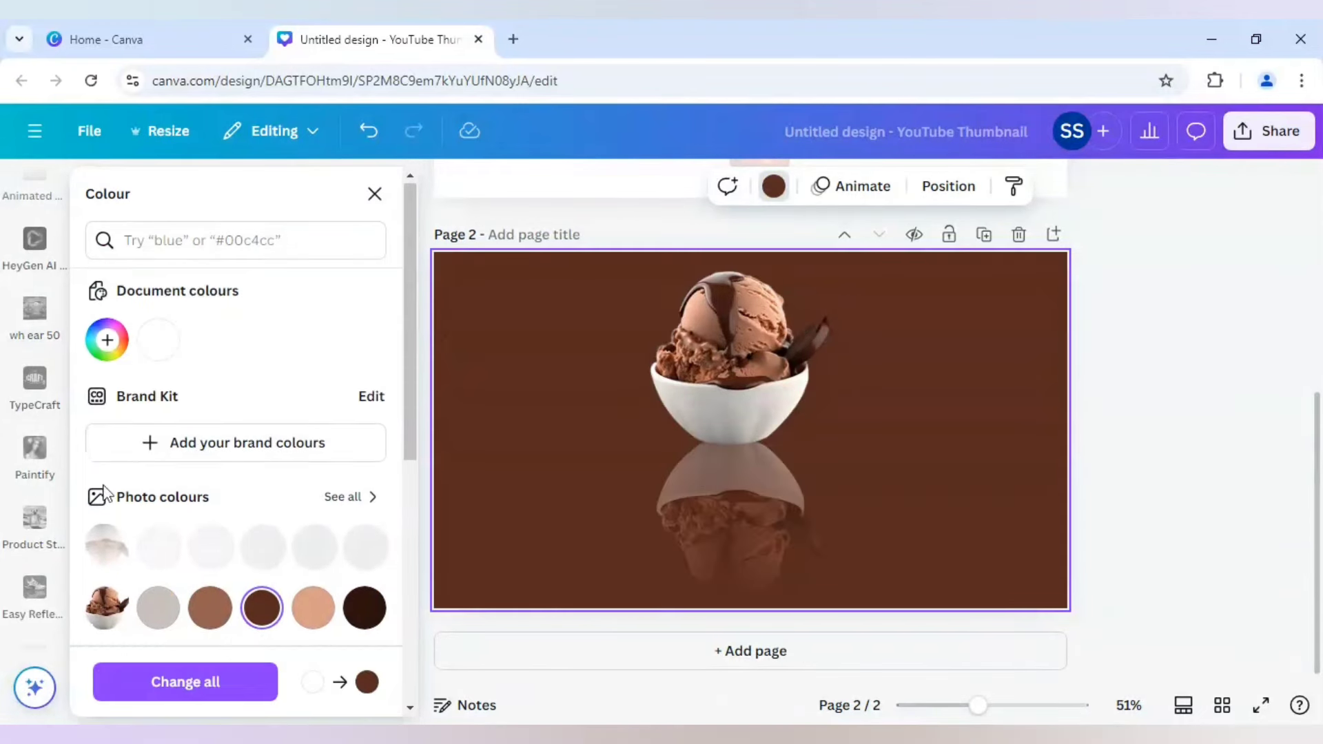
pyautogui.click(107, 340)
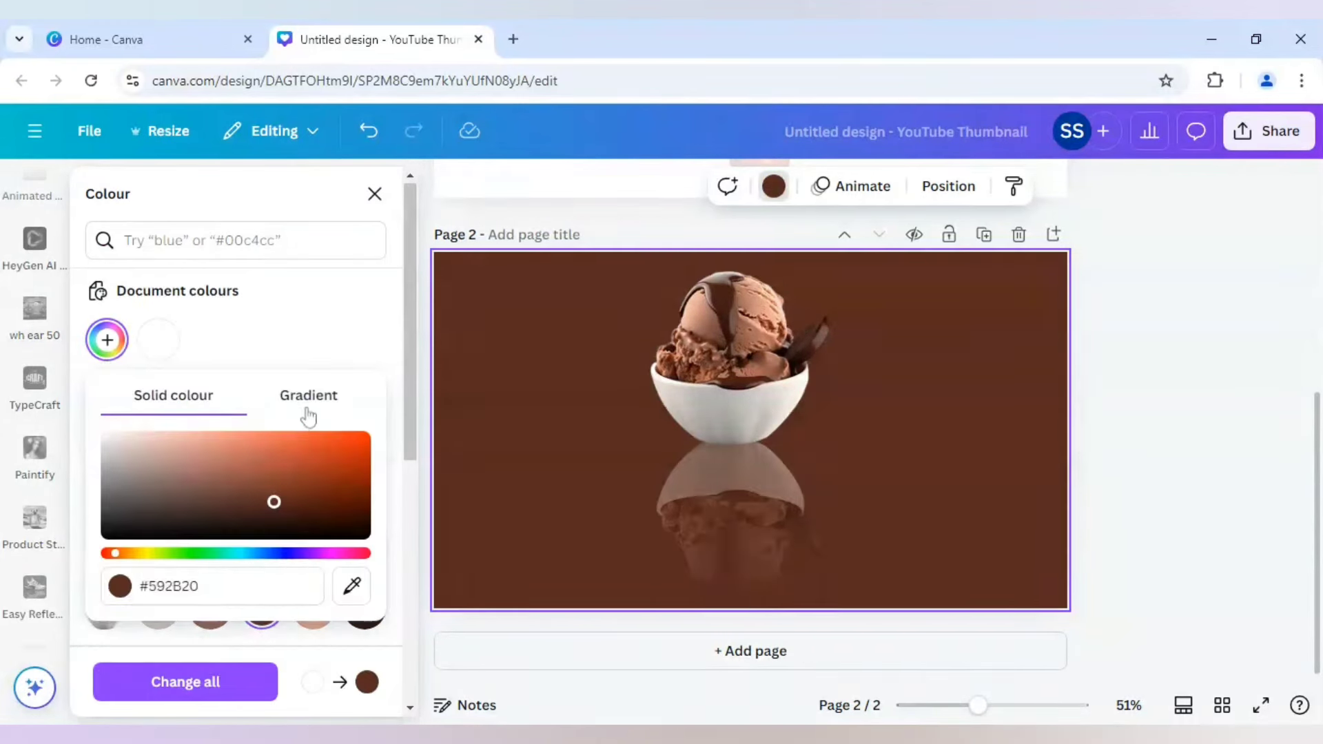
pyautogui.click(308, 405)
pyautogui.click(167, 483)
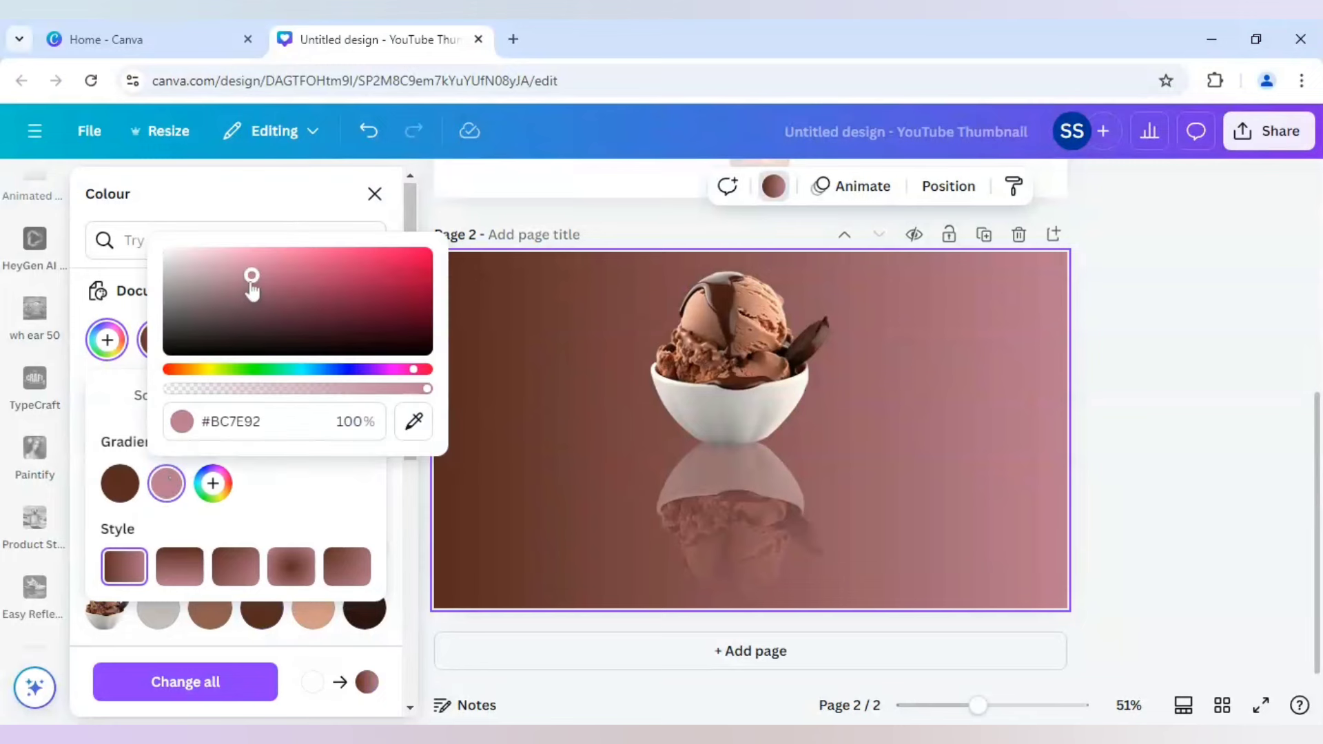
pyautogui.moveTo(252, 279); pyautogui.dragTo(168, 254)
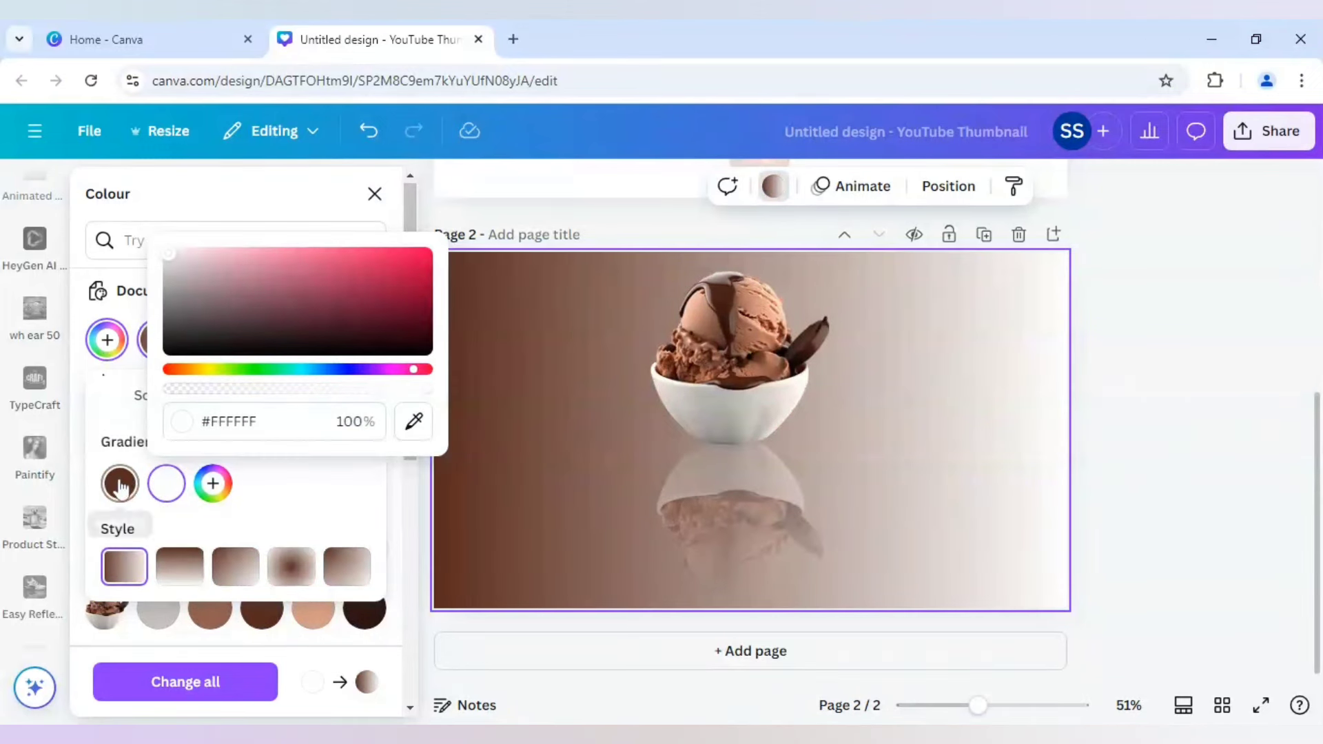
pyautogui.moveTo(120, 483); pyautogui.dragTo(167, 483)
pyautogui.click(290, 558)
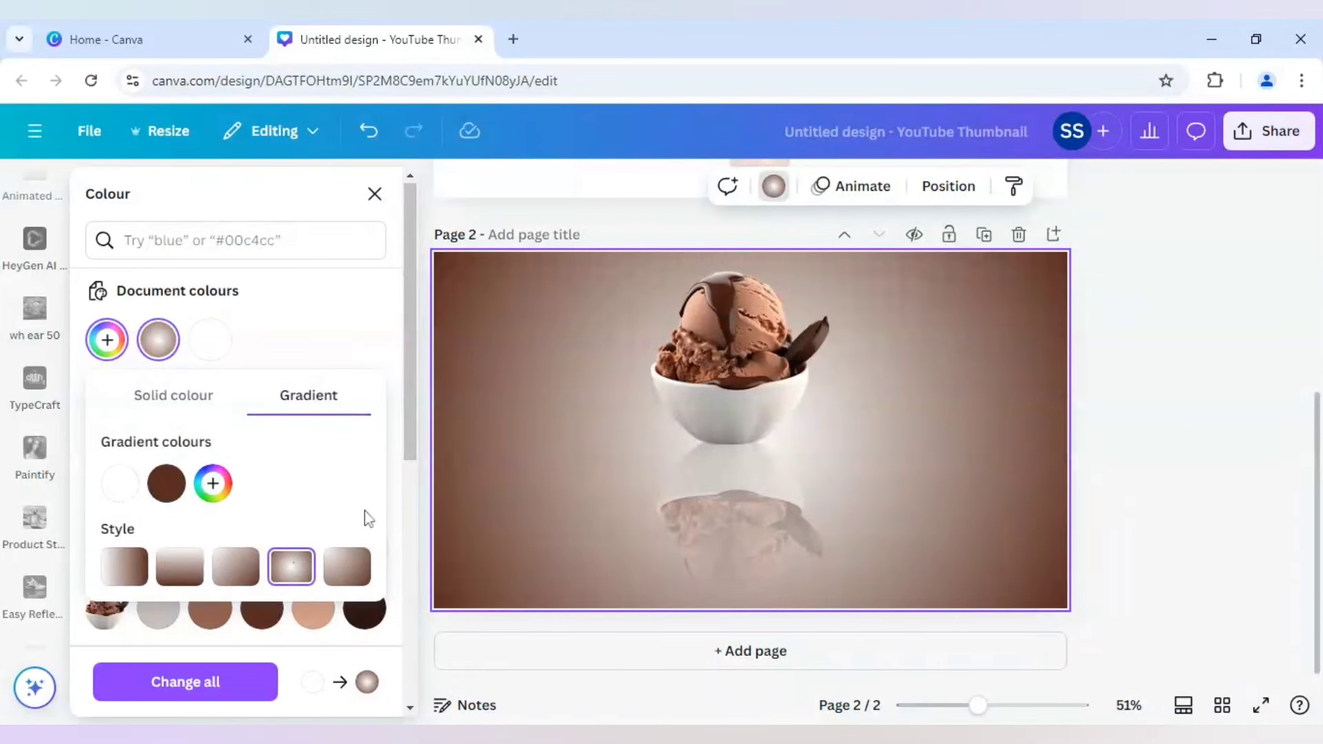
pyautogui.click(398, 489)
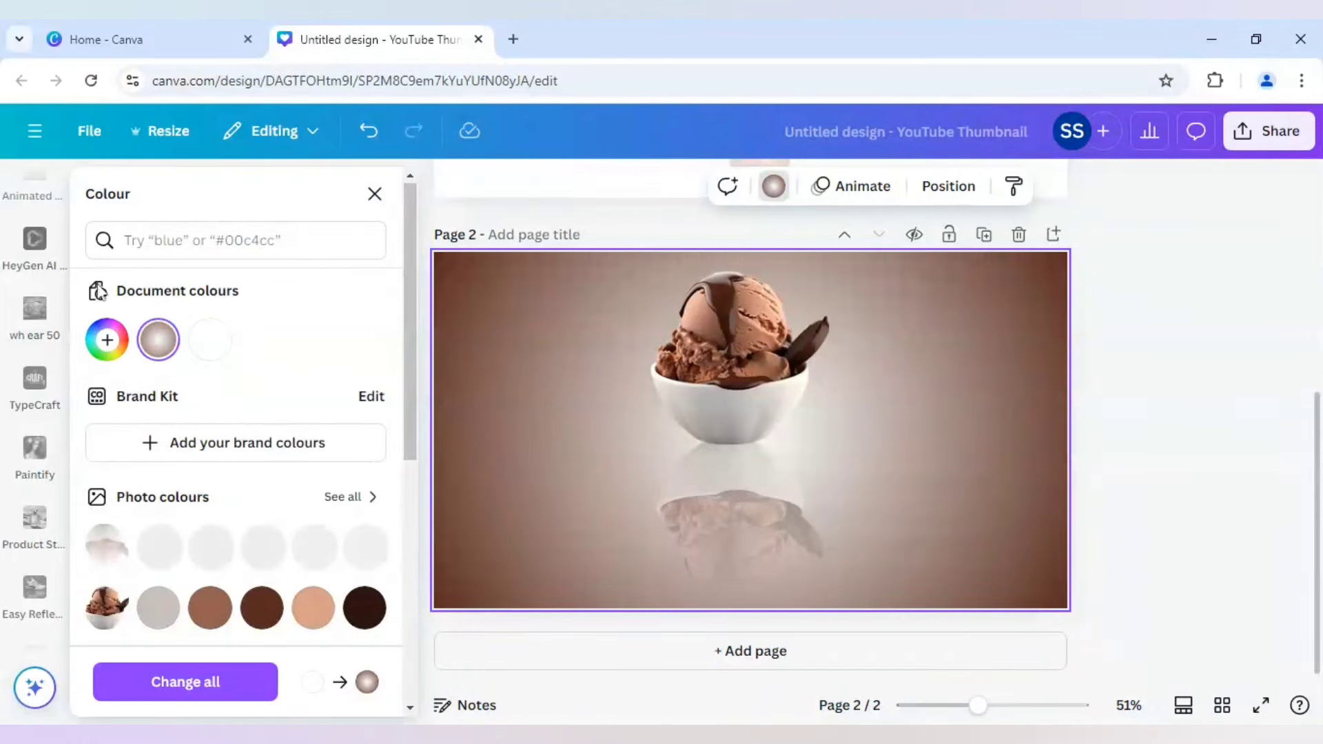
# Search the design elements for "shadow" and limit the results to graphics.
pyautogui.scroll(5, 61, 307)
pyautogui.scroll(5, 60, 306)
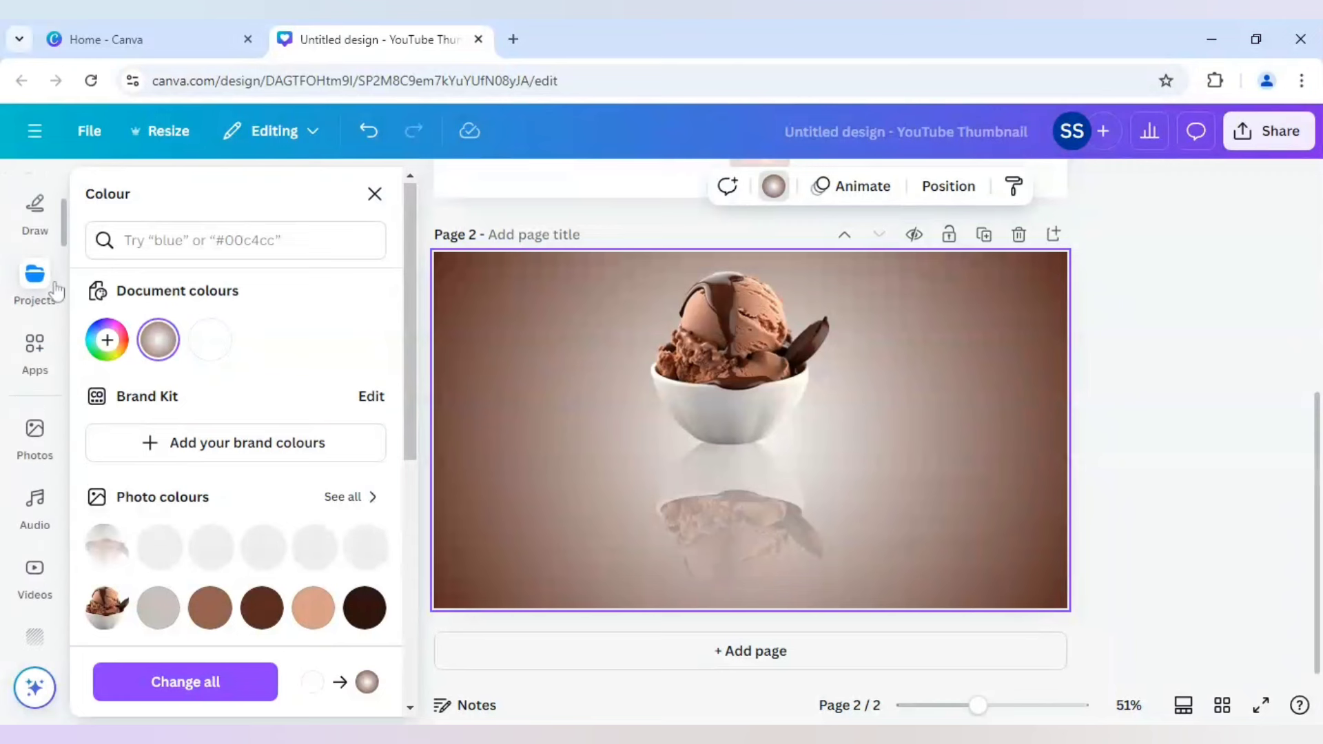
pyautogui.click(35, 345)
pyautogui.scroll(3, 34, 310)
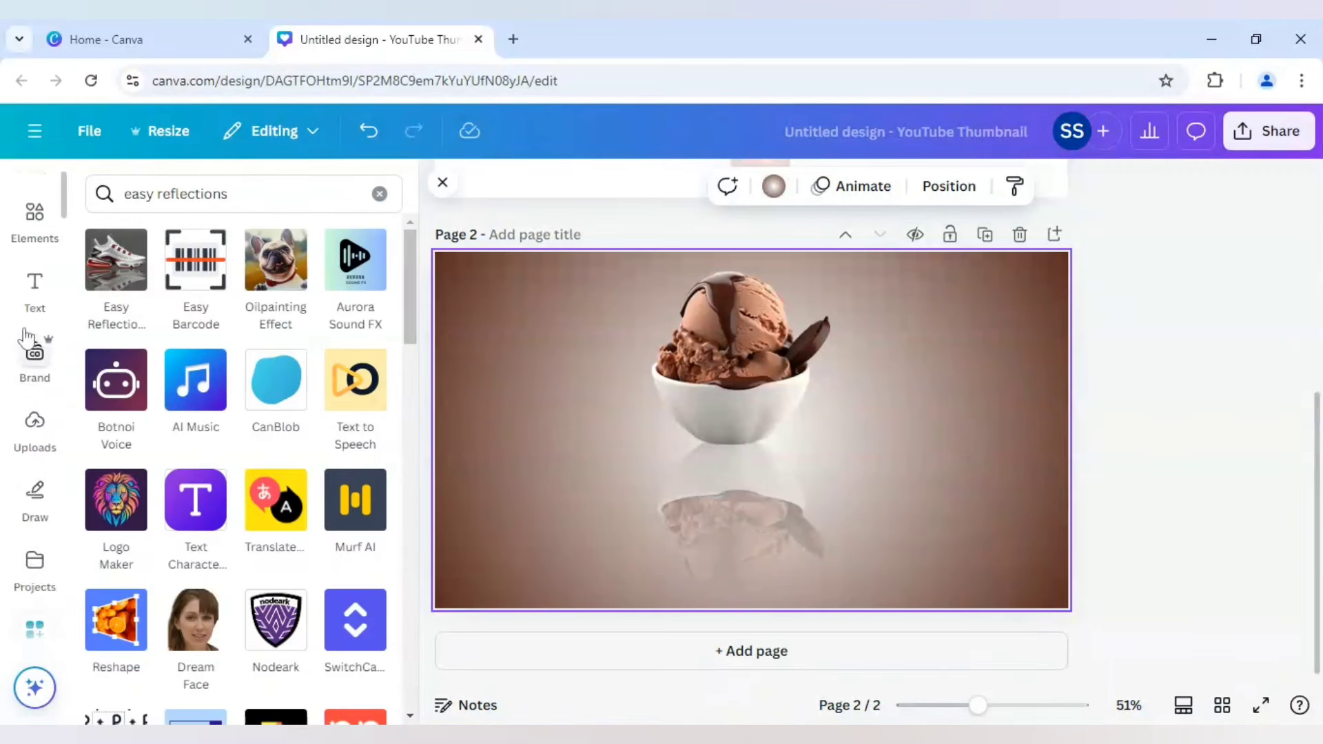
pyautogui.click(35, 269)
pyautogui.click(179, 194)
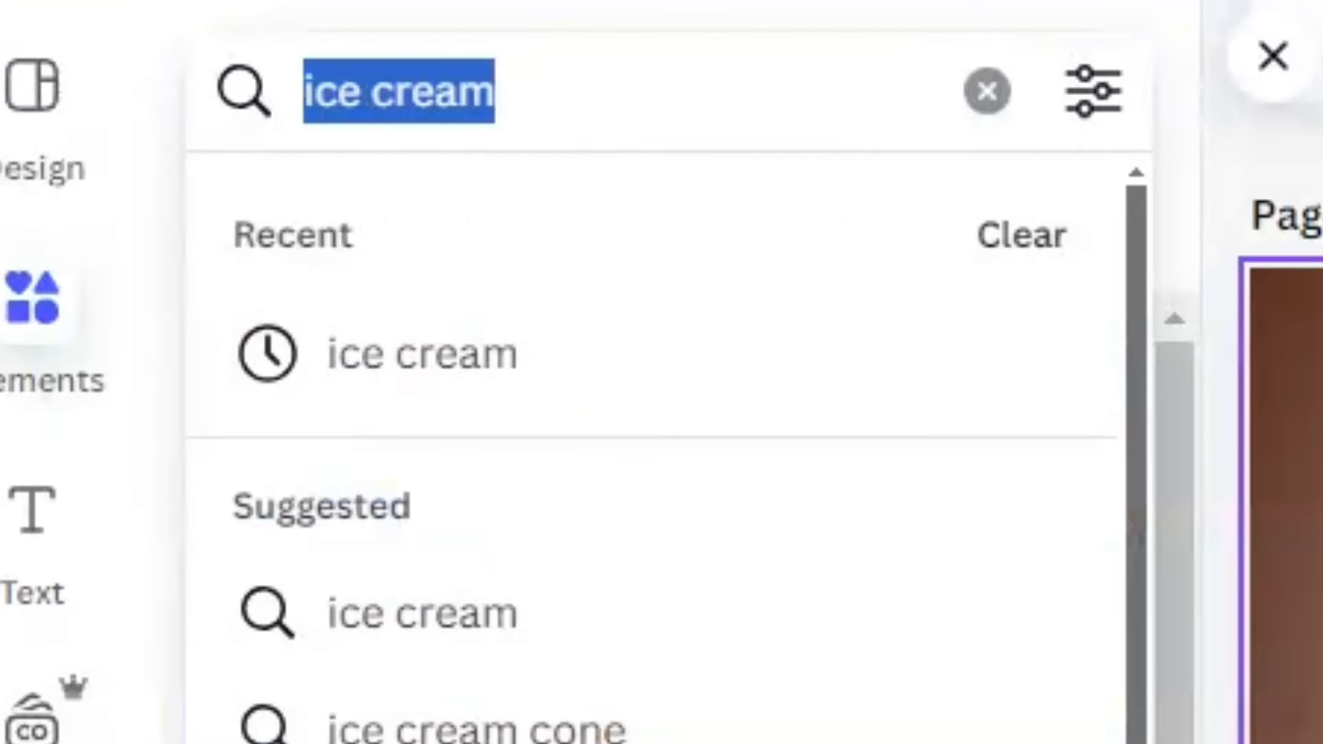
pyautogui.write('shadow')
pyautogui.press('Return')
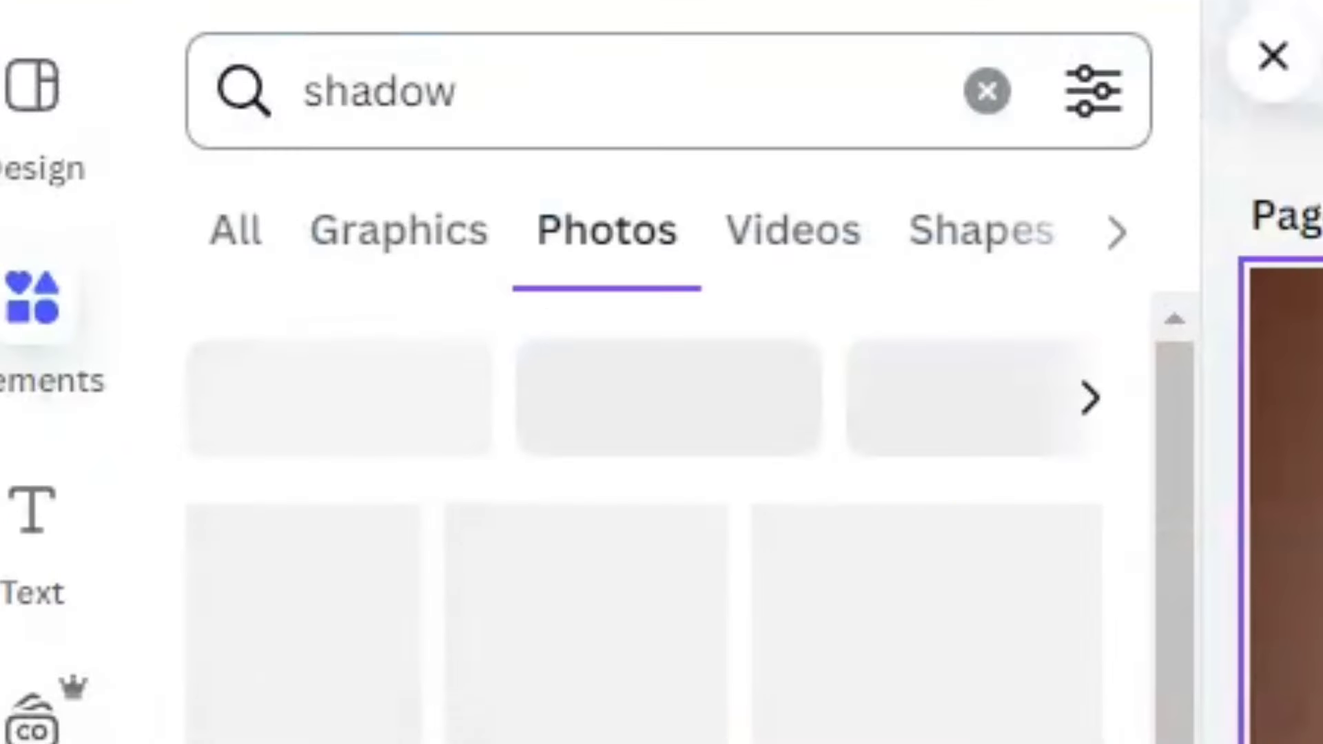
pyautogui.click(155, 239)
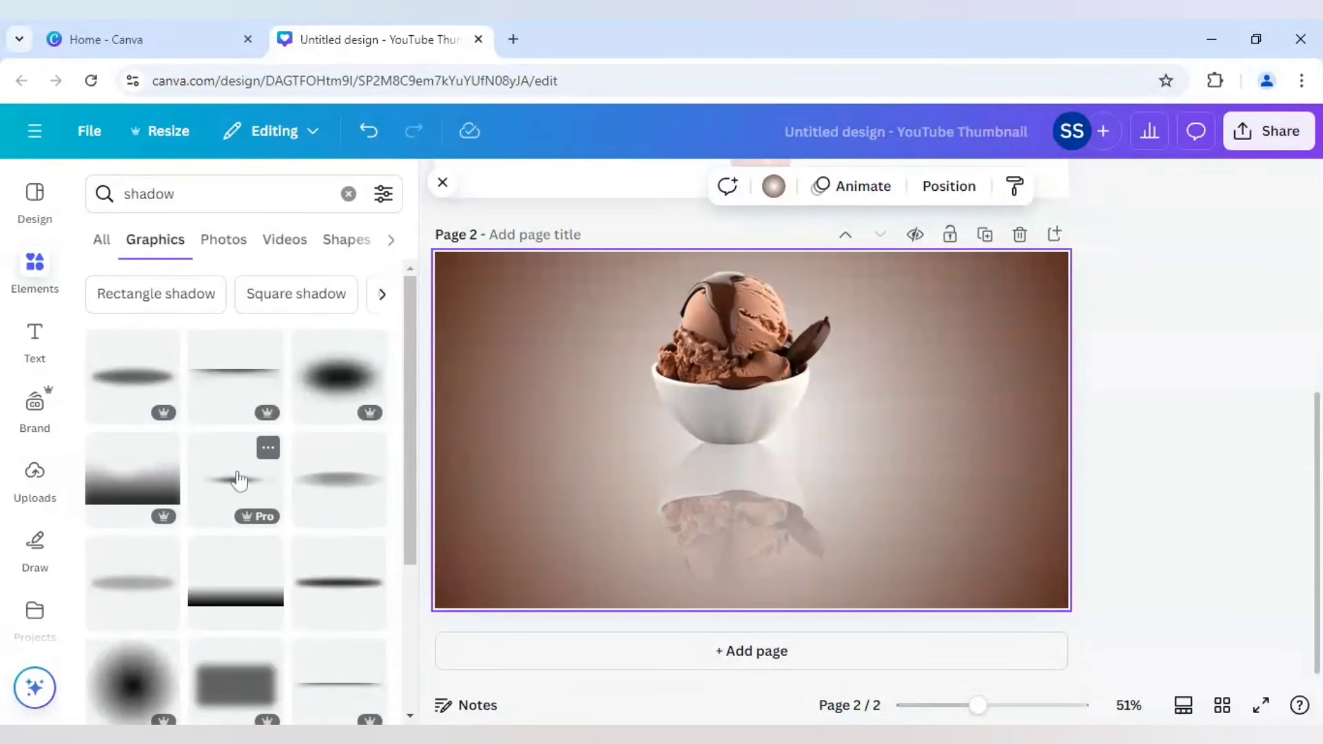
# Add the thin, soft-edged elliptical shadow to page 2, shrink it, and place it at the base of the ice cream bowl.
pyautogui.click(239, 481)
pyautogui.moveTo(680, 461); pyautogui.dragTo(687, 471)
pyautogui.moveTo(463, 489); pyautogui.dragTo(716, 435)
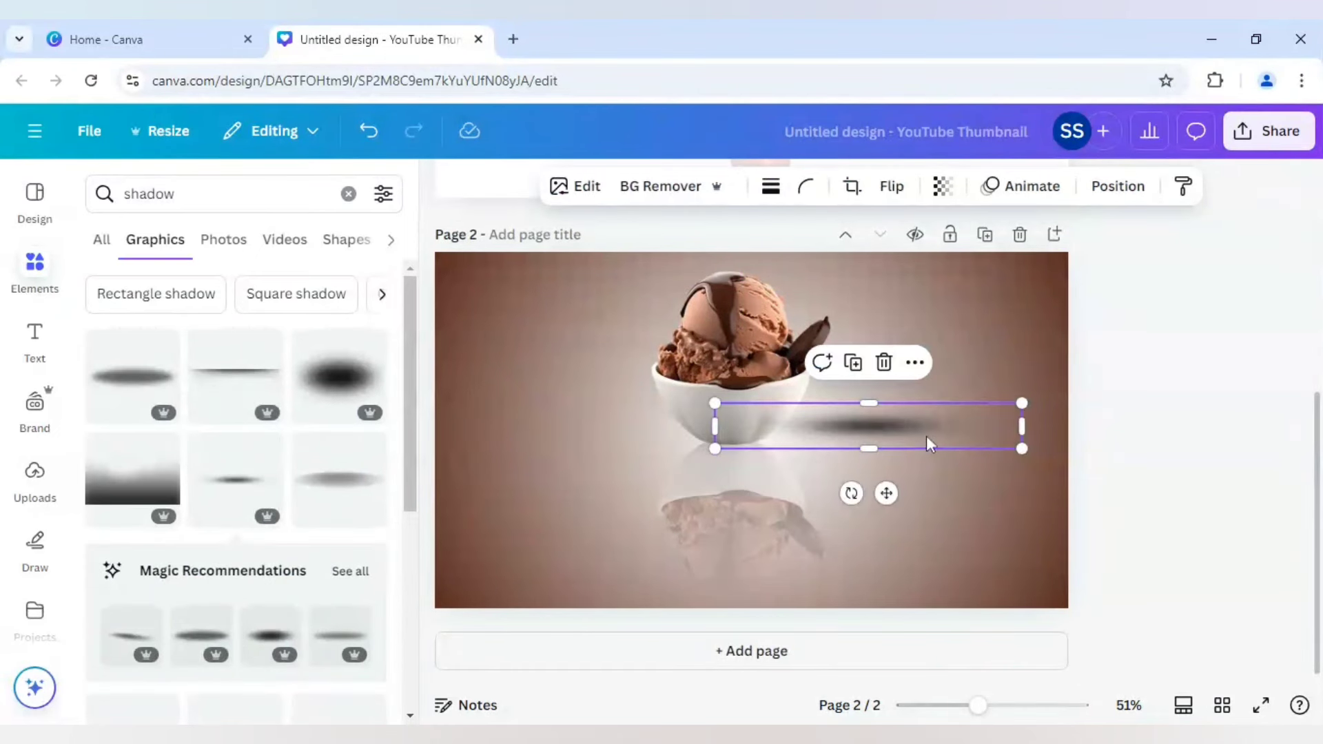
pyautogui.moveTo(923, 435); pyautogui.dragTo(810, 451)
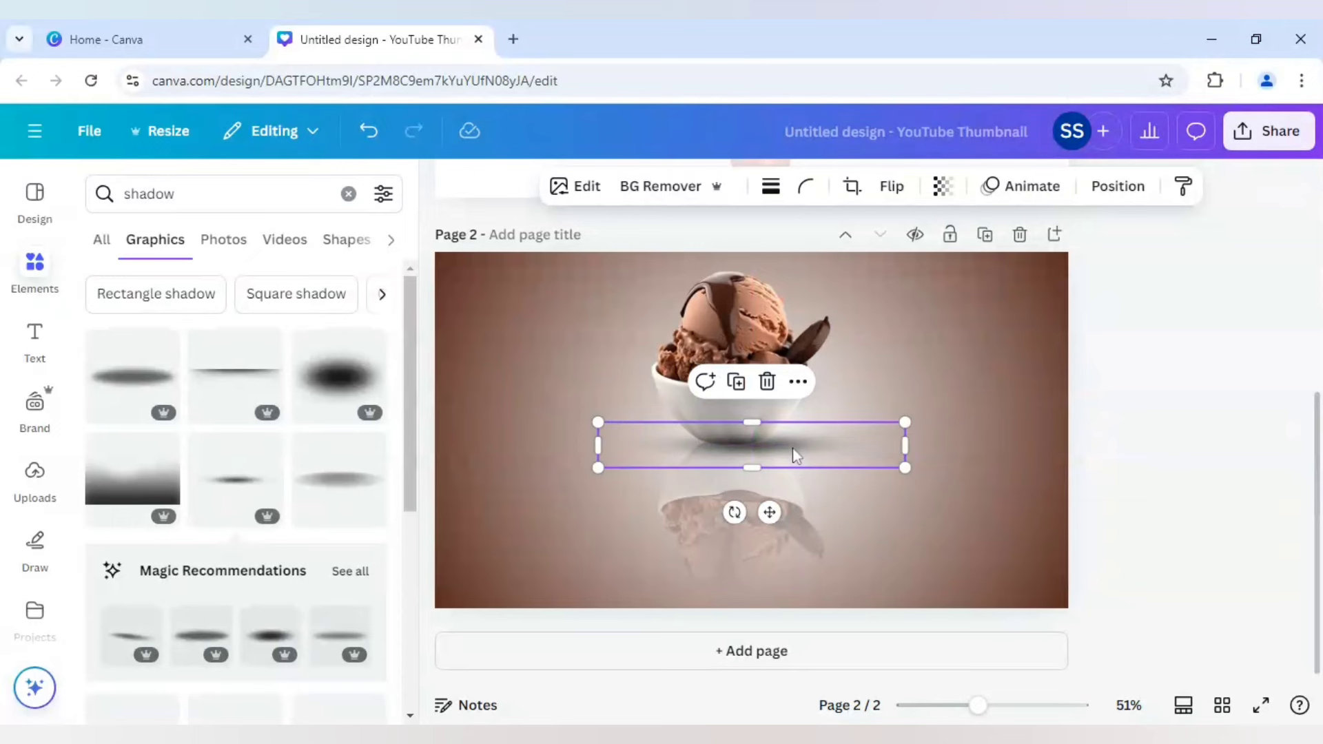
pyautogui.press('Up')
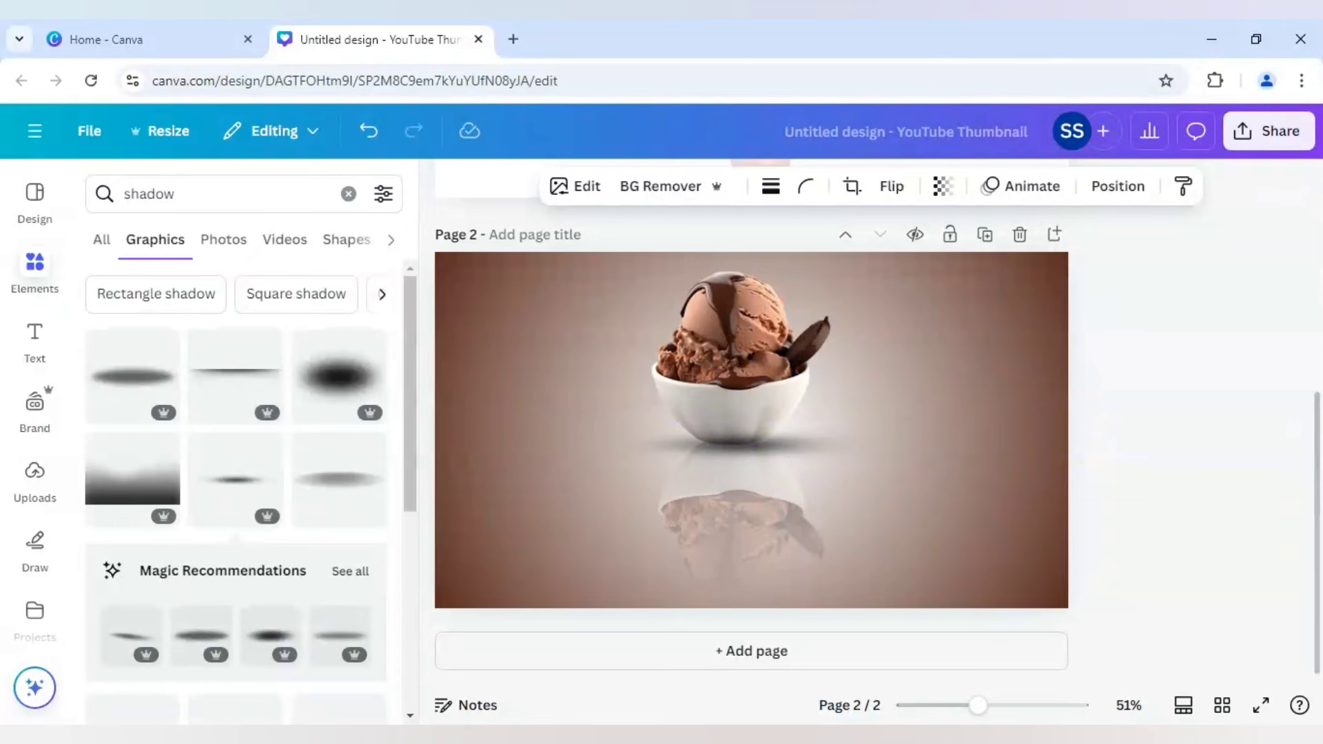
# Send the shadow one layer backward, behind the bowl, and shift it slightly left to centre it under the base.
pyautogui.rightClick(792, 444)
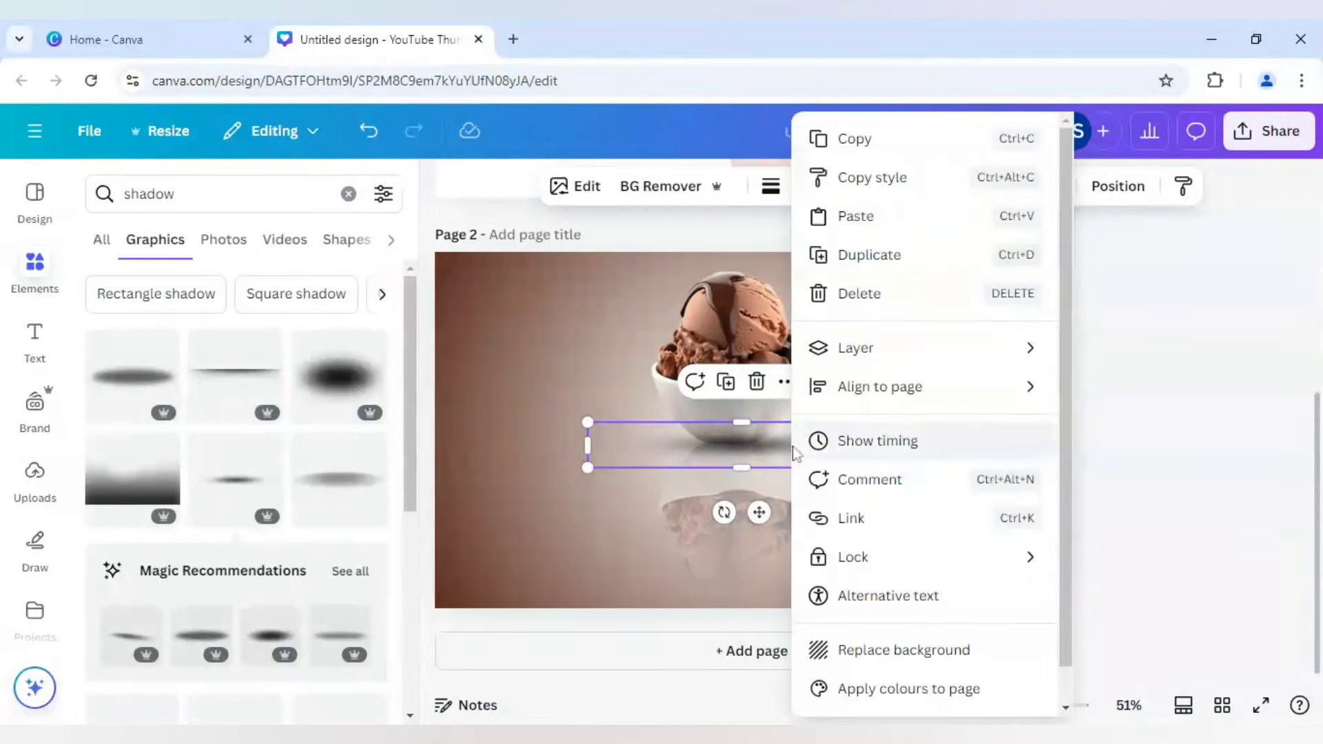
pyautogui.moveTo(861, 357)
pyautogui.click(642, 425)
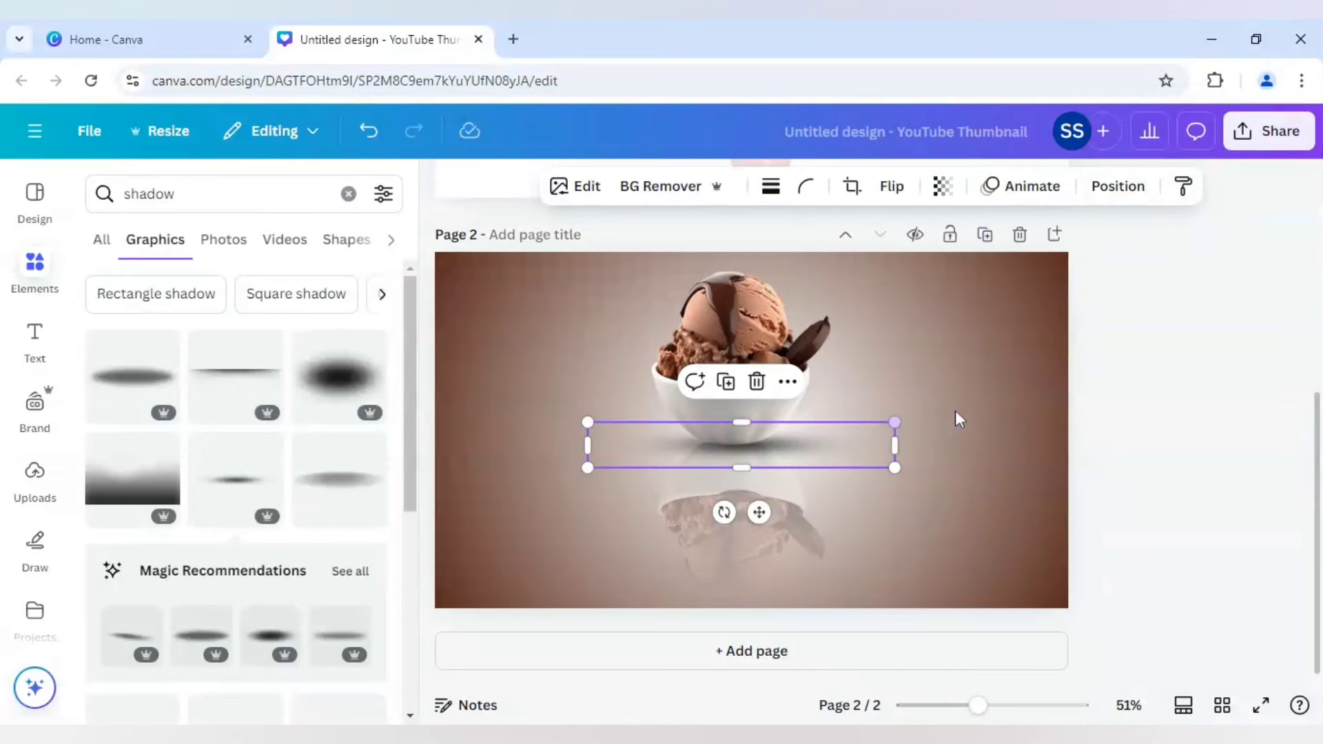
pyautogui.click(956, 407)
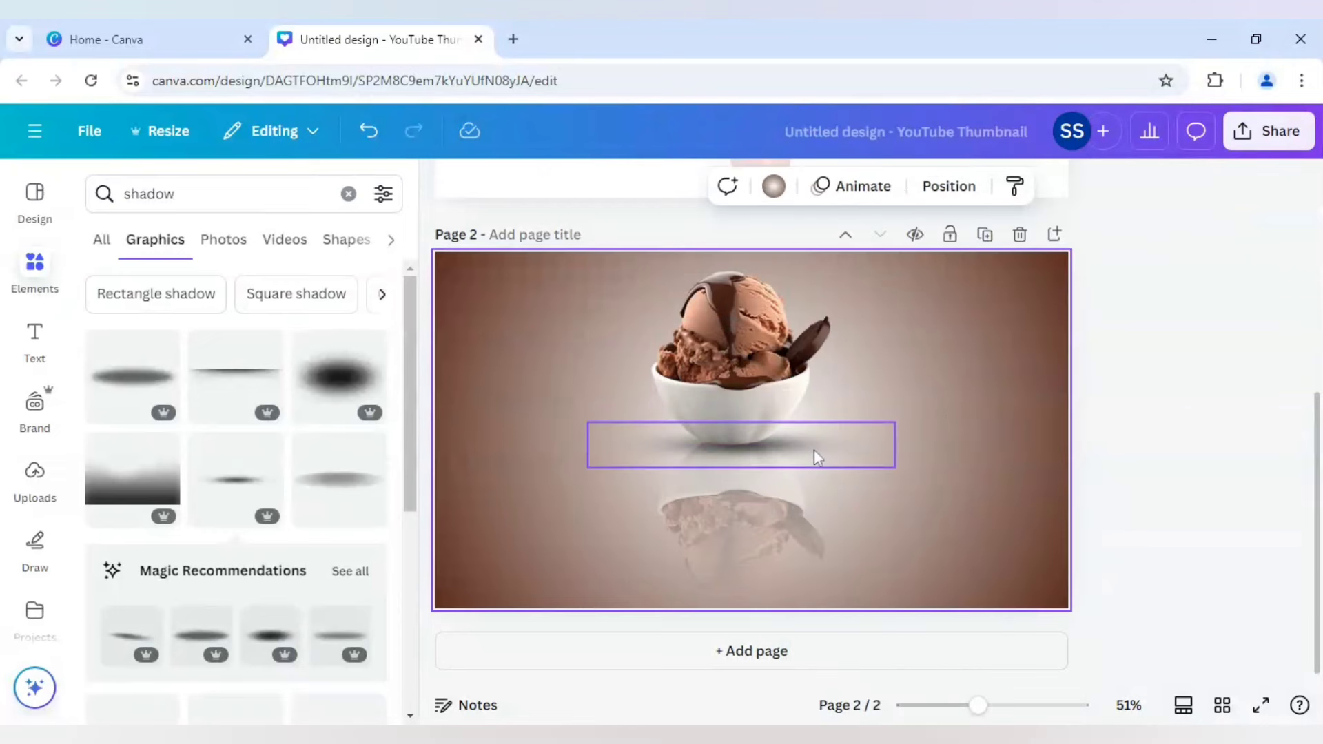
pyautogui.click(811, 451)
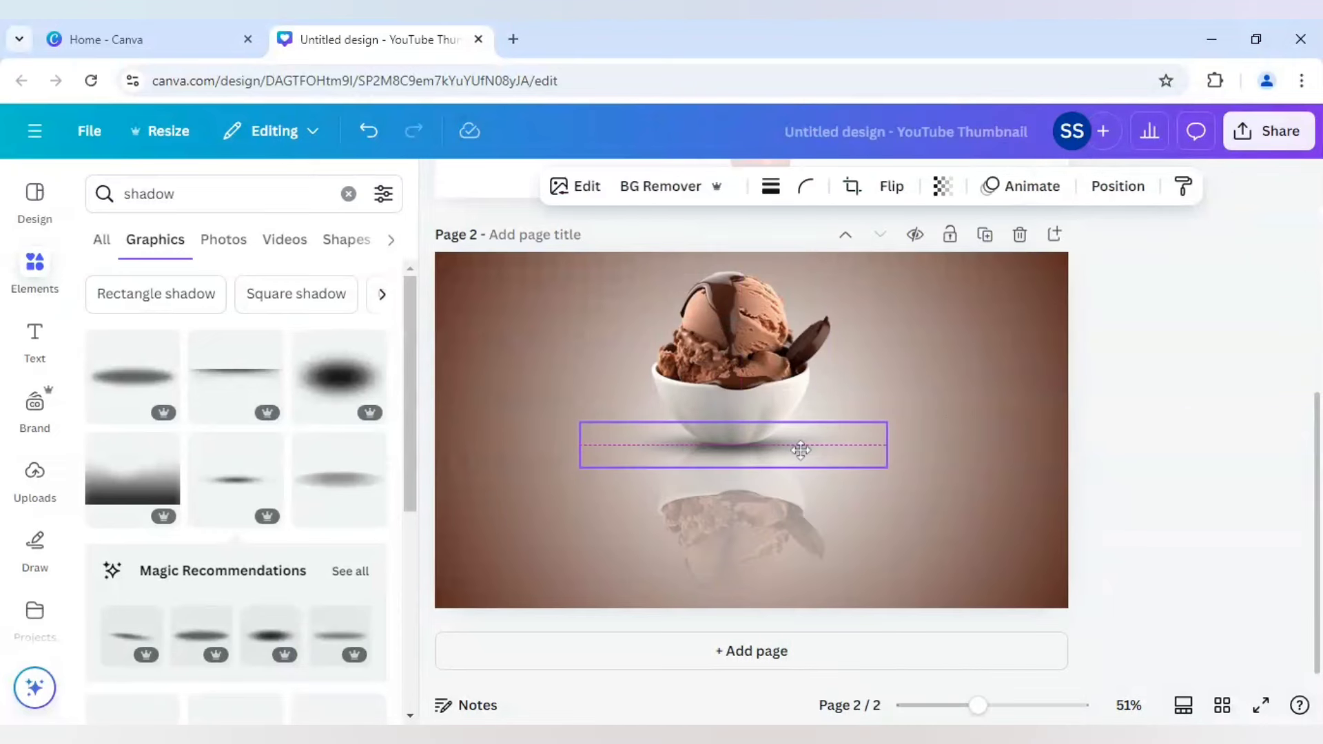
pyautogui.click(919, 387)
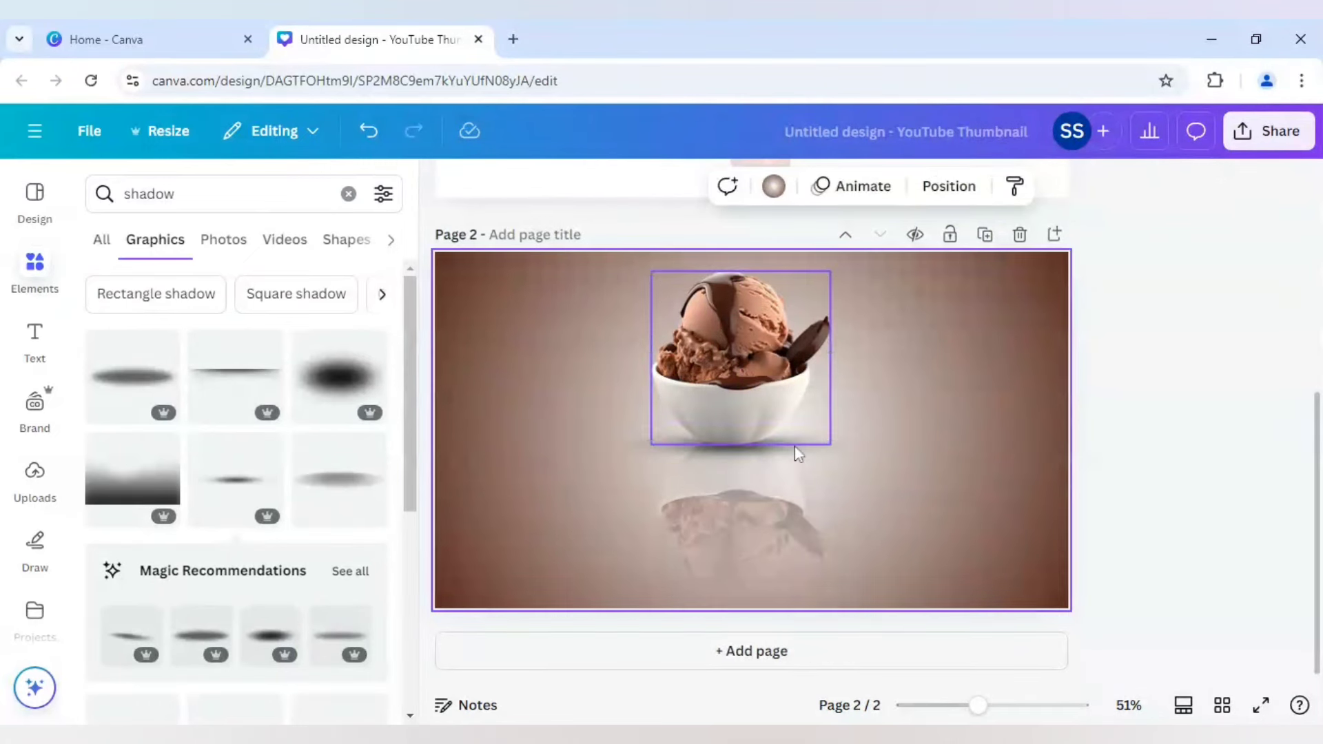
# Copy the bowl's shadow onto page 1 and position it at the base of the Coca-Cola can.
pyautogui.click(795, 446)
pyautogui.click(817, 462)
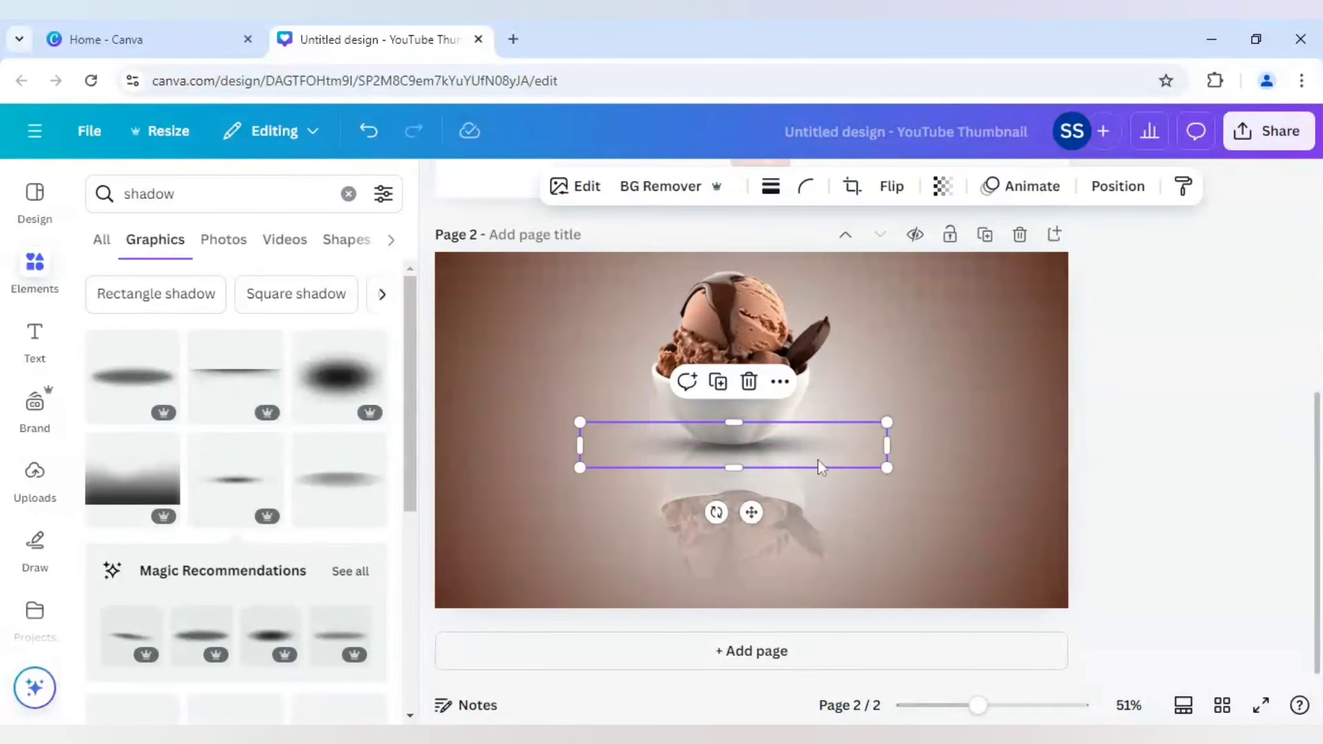
pyautogui.scroll(5, 854, 441)
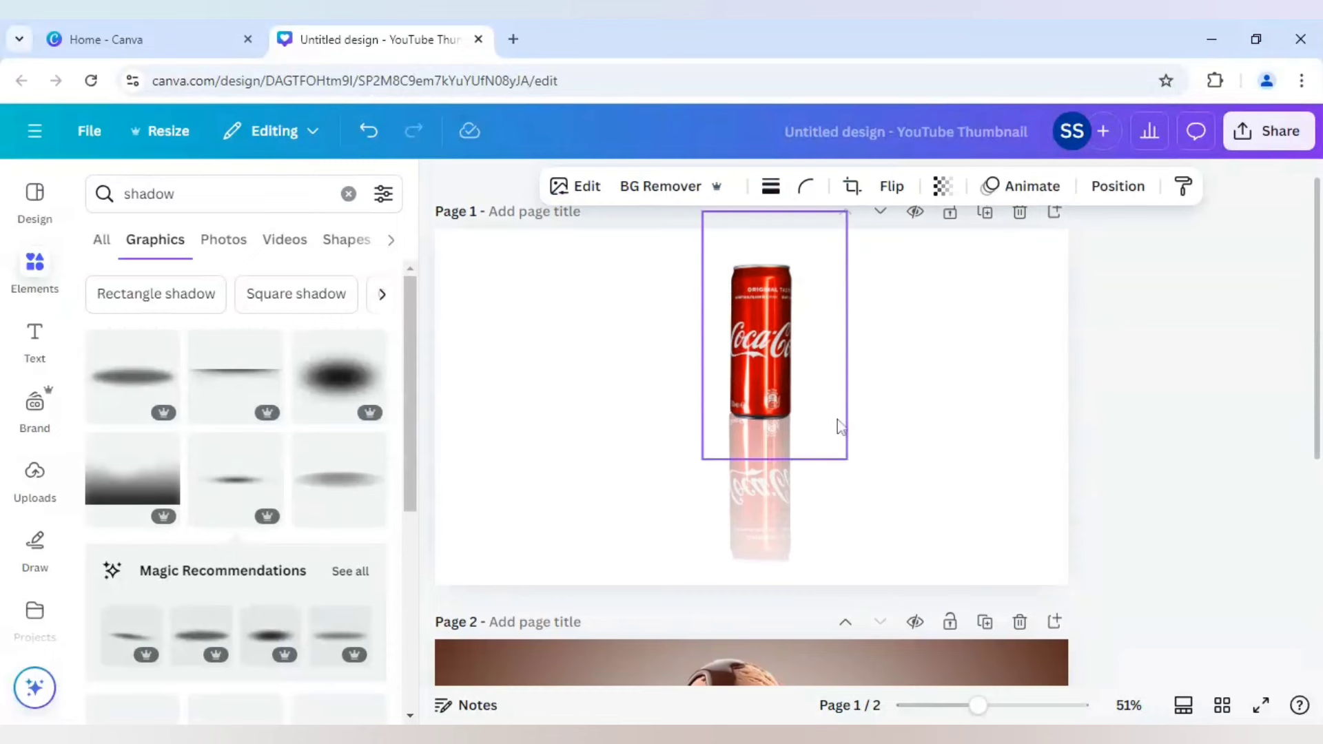
pyautogui.click(837, 419)
pyautogui.hotkey('ctrl', 'v')
pyautogui.moveTo(817, 421); pyautogui.dragTo(849, 426)
pyautogui.click(862, 374)
# Send the can's shadow one layer backward, behind the can image.
pyautogui.scroll(-5, 861, 375)
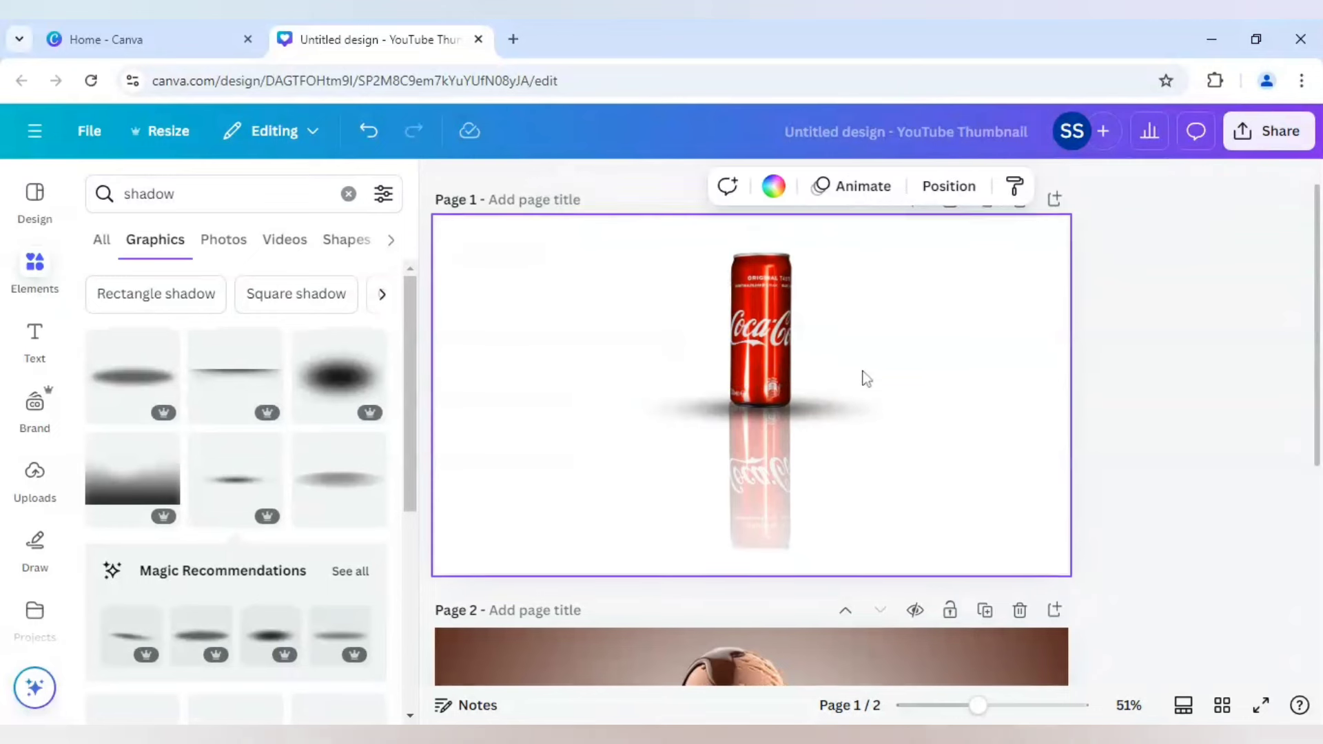
pyautogui.scroll(5, 862, 378)
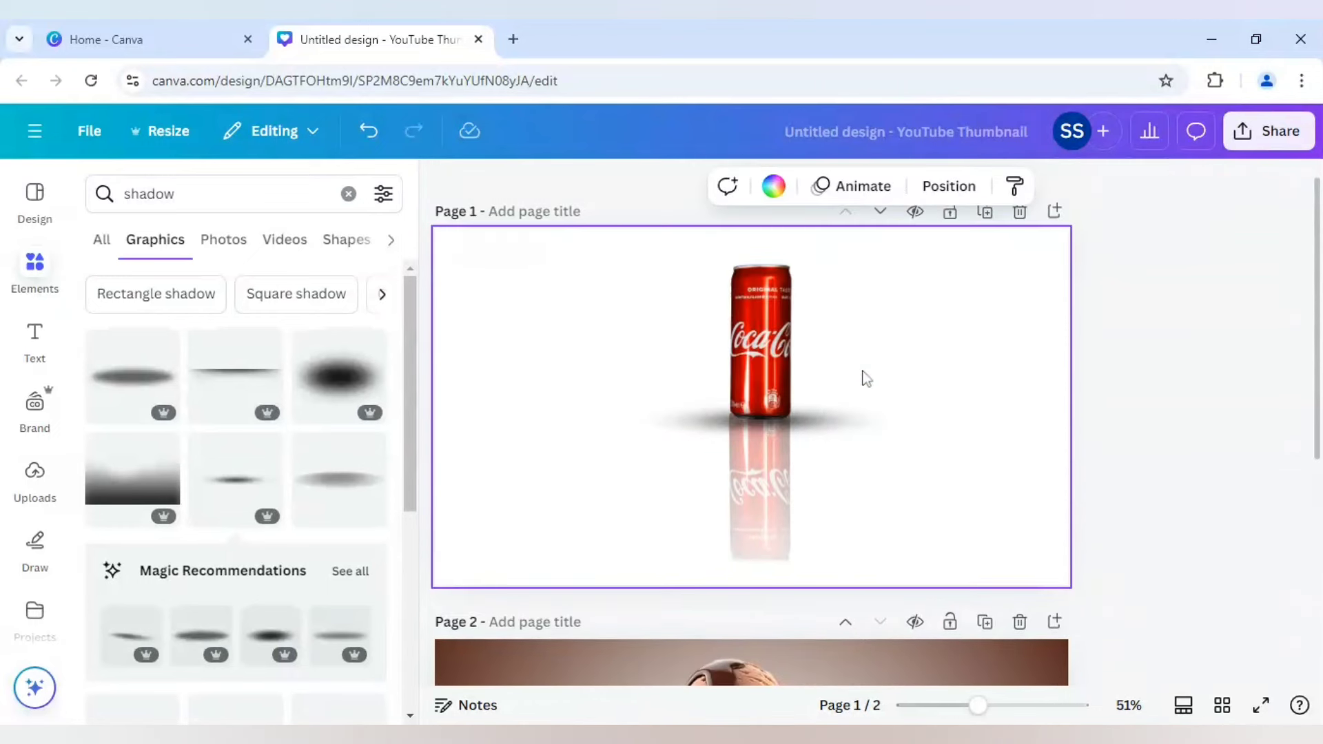
pyautogui.click(803, 422)
pyautogui.rightClick(803, 422)
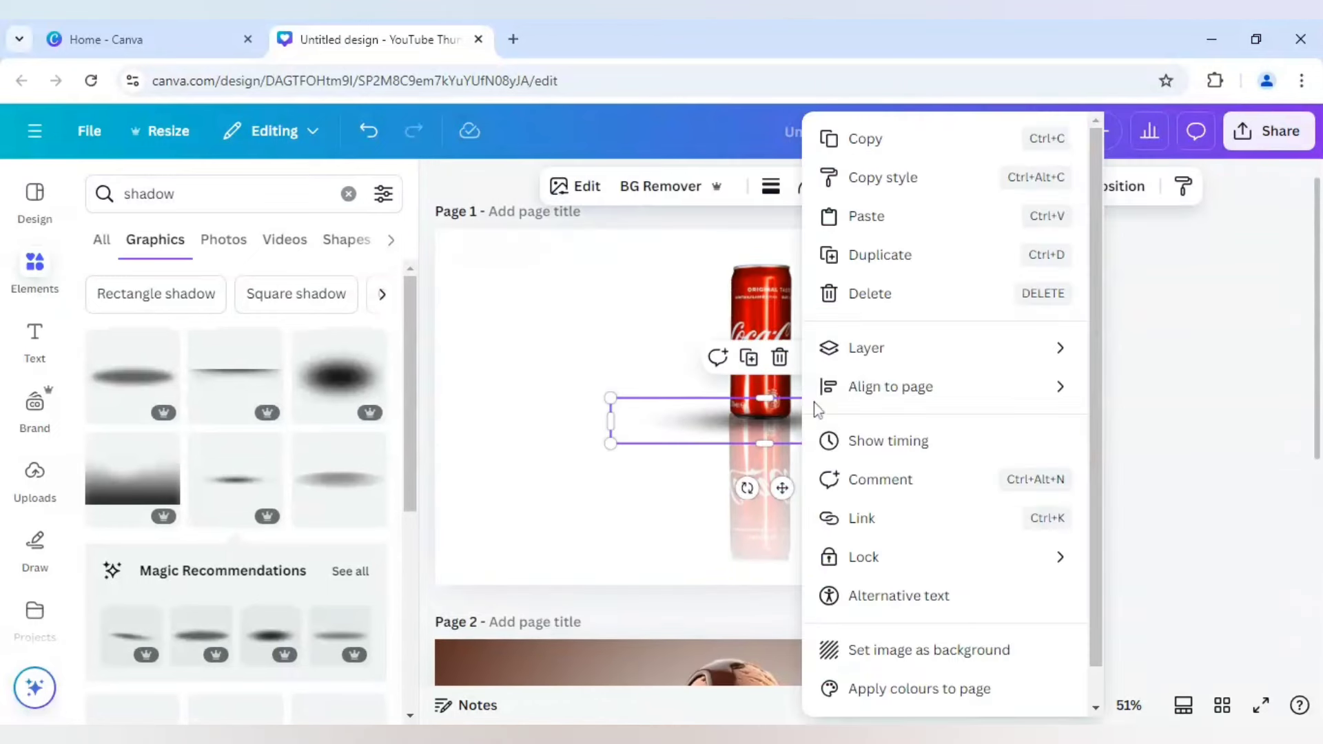
pyautogui.moveTo(851, 370)
pyautogui.click(684, 424)
pyautogui.click(502, 399)
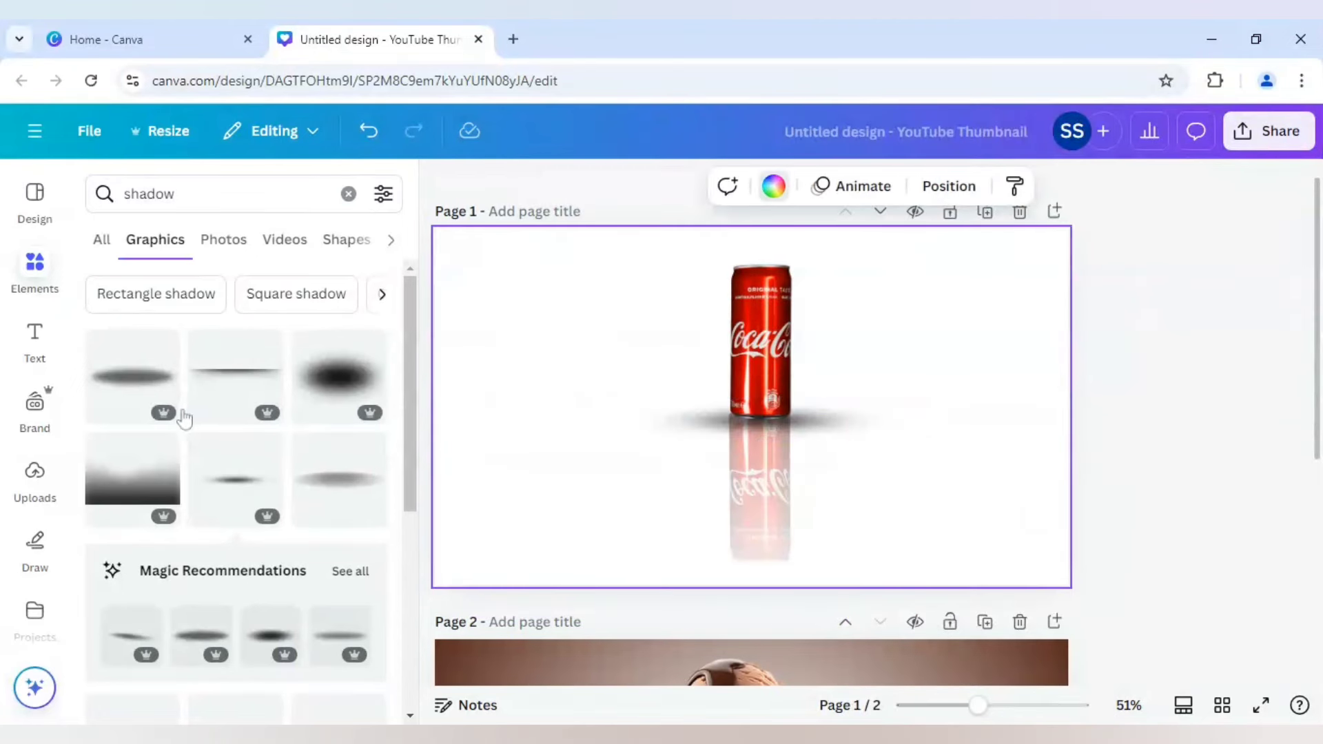
# Fill page 1's background with the can's red #C1100A and turn it into a linear gradient ordered from pink to red.
pyautogui.click(120, 347)
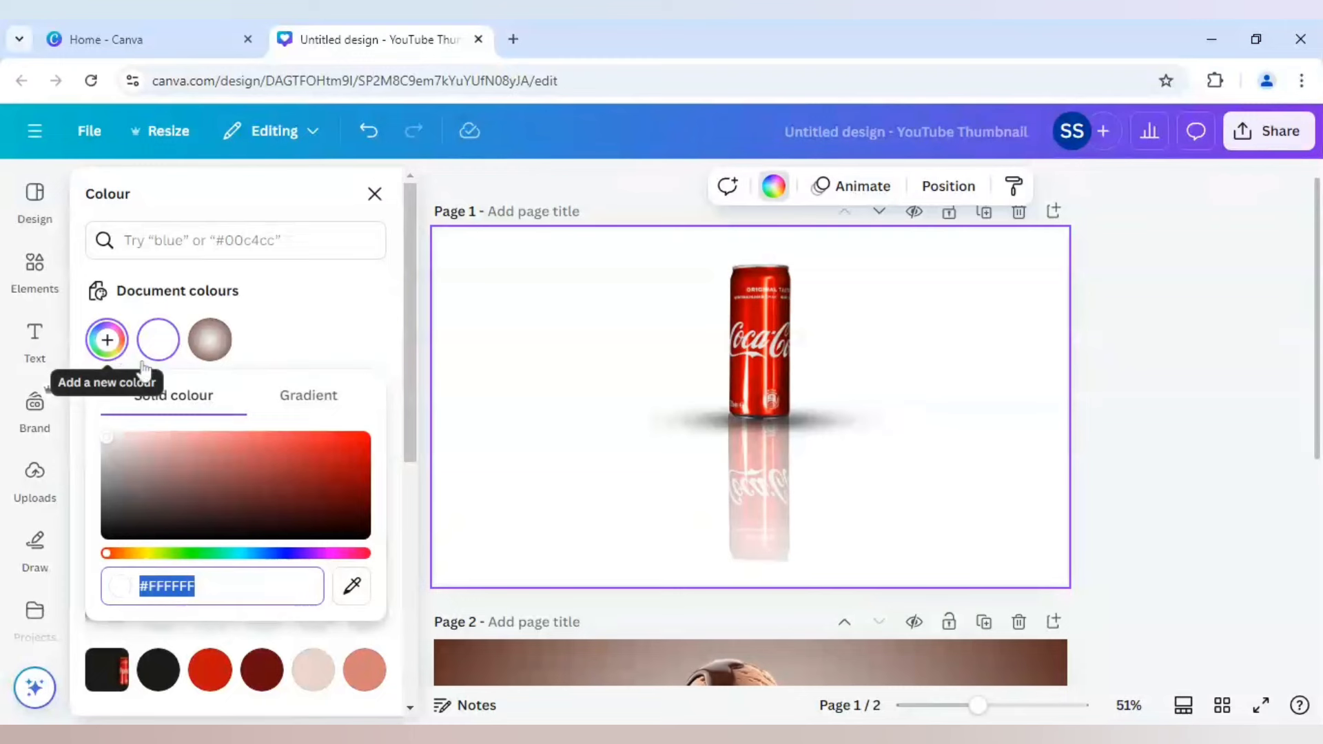
pyautogui.click(215, 671)
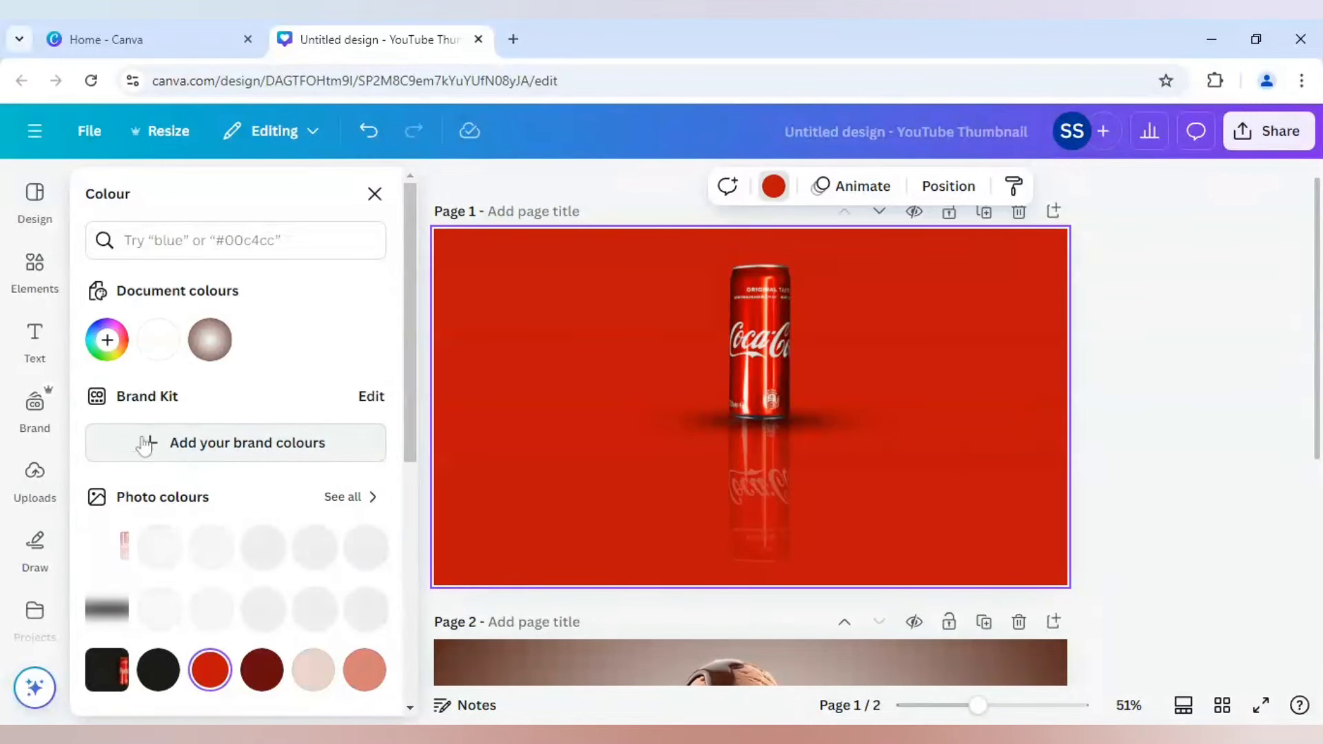
pyautogui.click(109, 344)
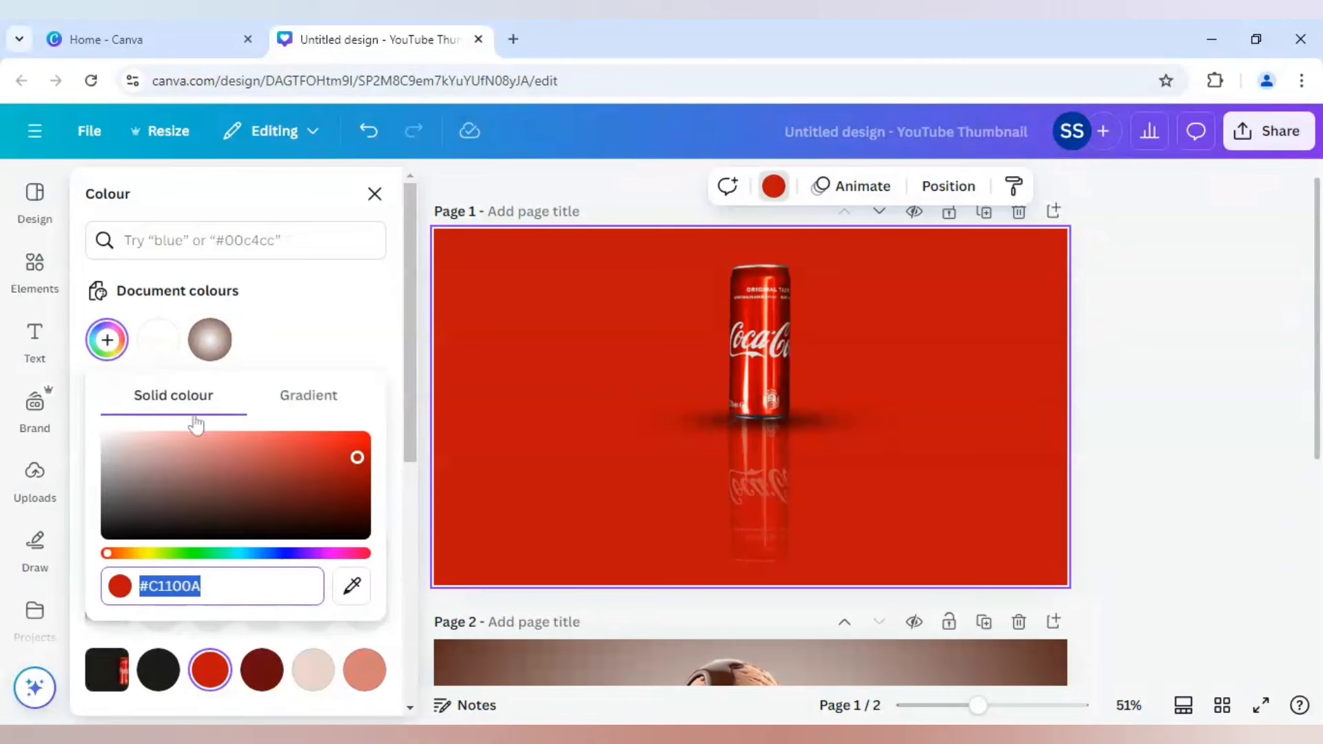
pyautogui.click(304, 412)
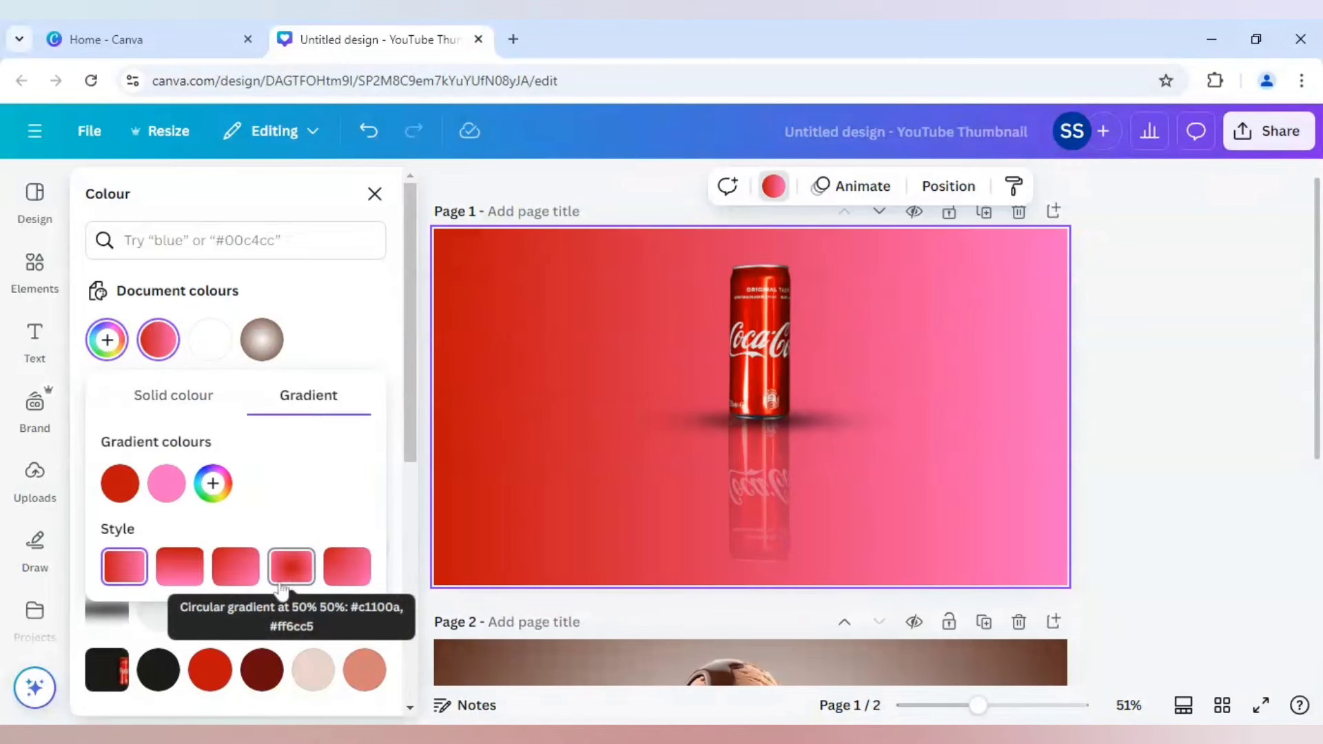
pyautogui.moveTo(165, 484); pyautogui.dragTo(113, 496)
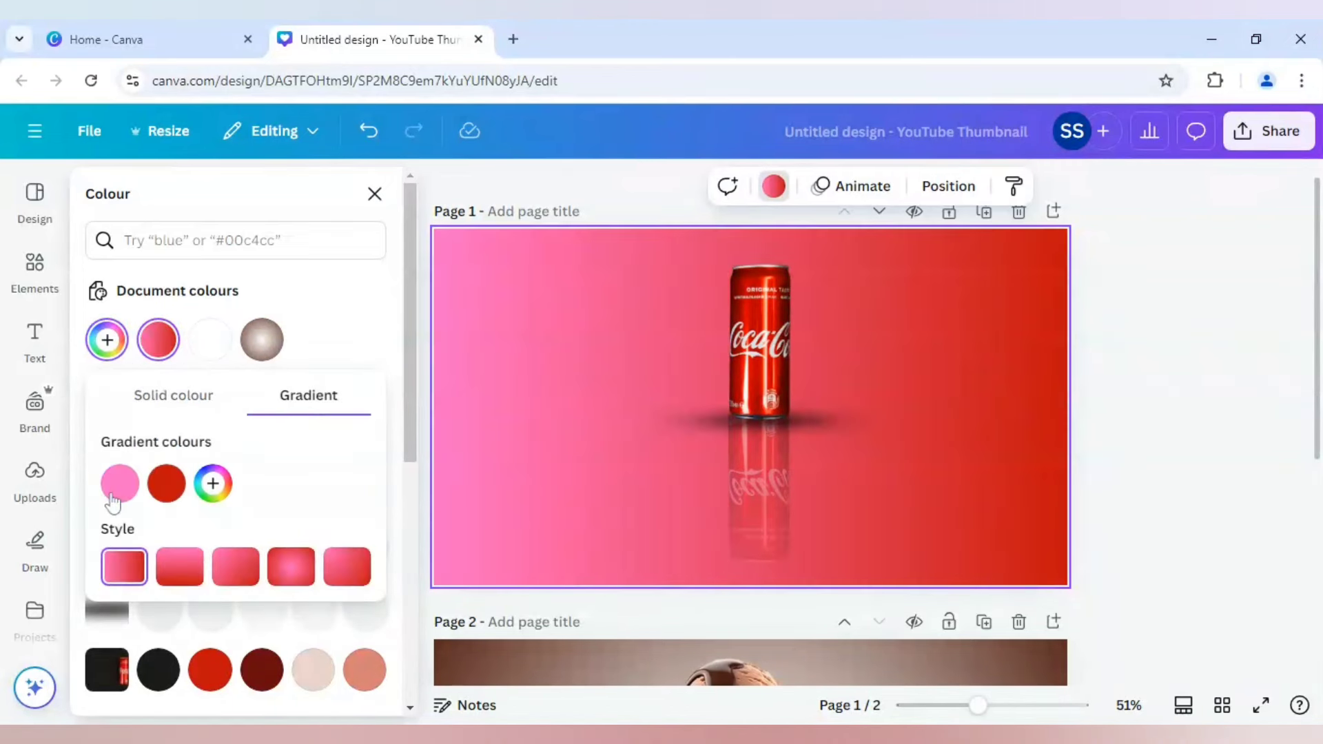
# Change the pink stop of page 1's background gradient to off-white #F6F6F6, then review both pages.
pyautogui.click(114, 493)
pyautogui.moveTo(290, 264); pyautogui.dragTo(83, 261)
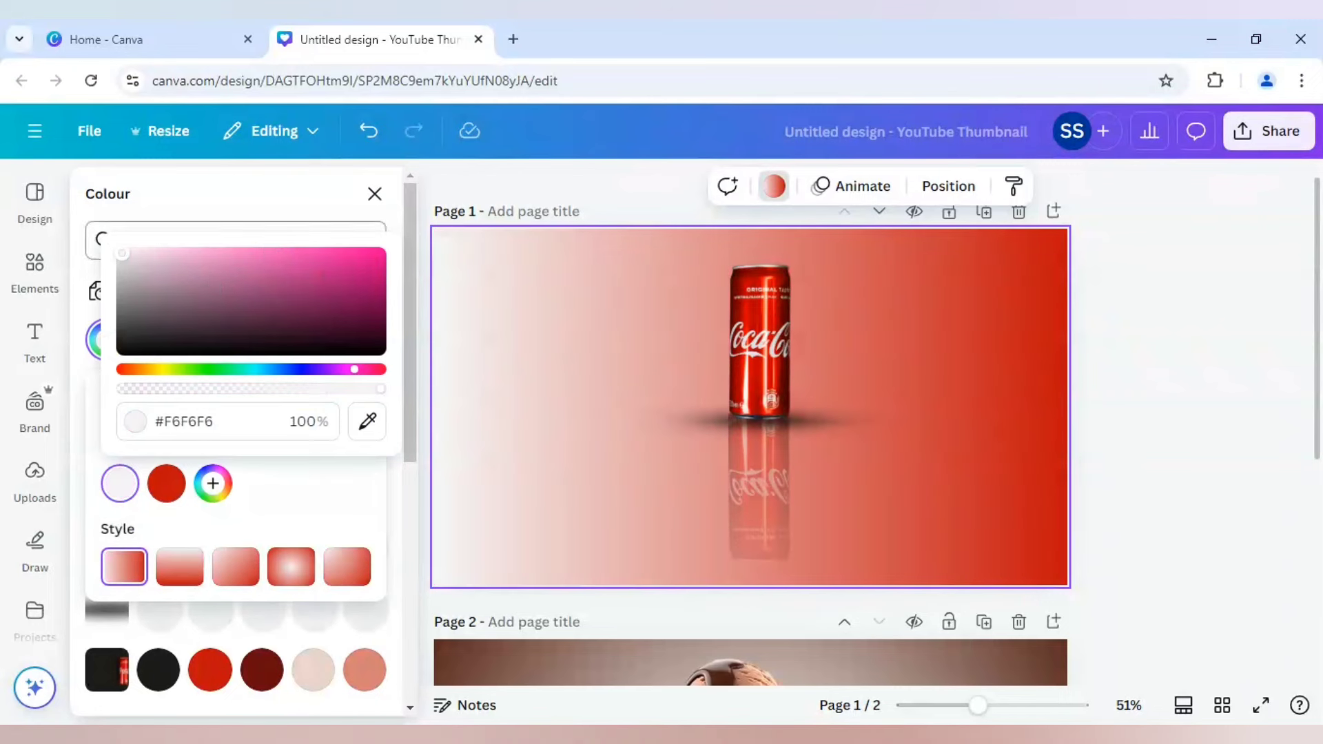
pyautogui.click(297, 196)
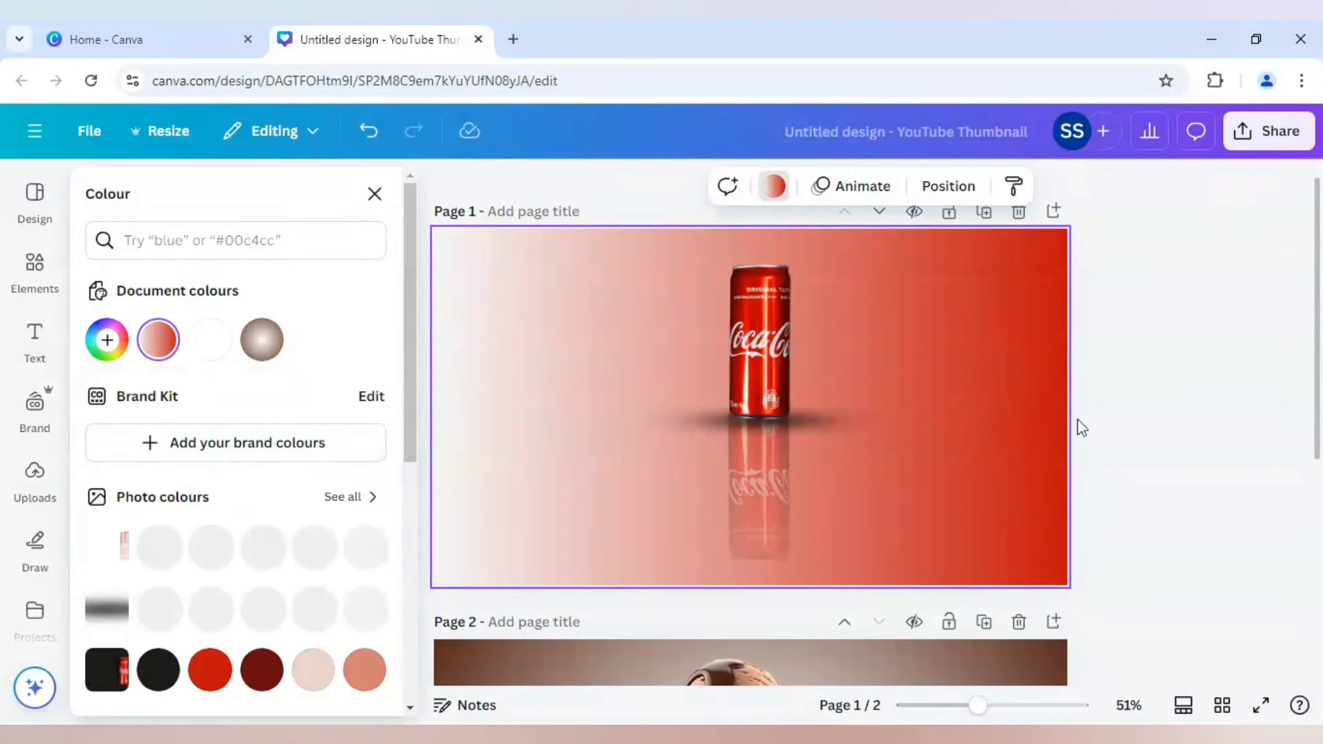
pyautogui.press('Escape')
pyautogui.scroll(-5, 1149, 431)
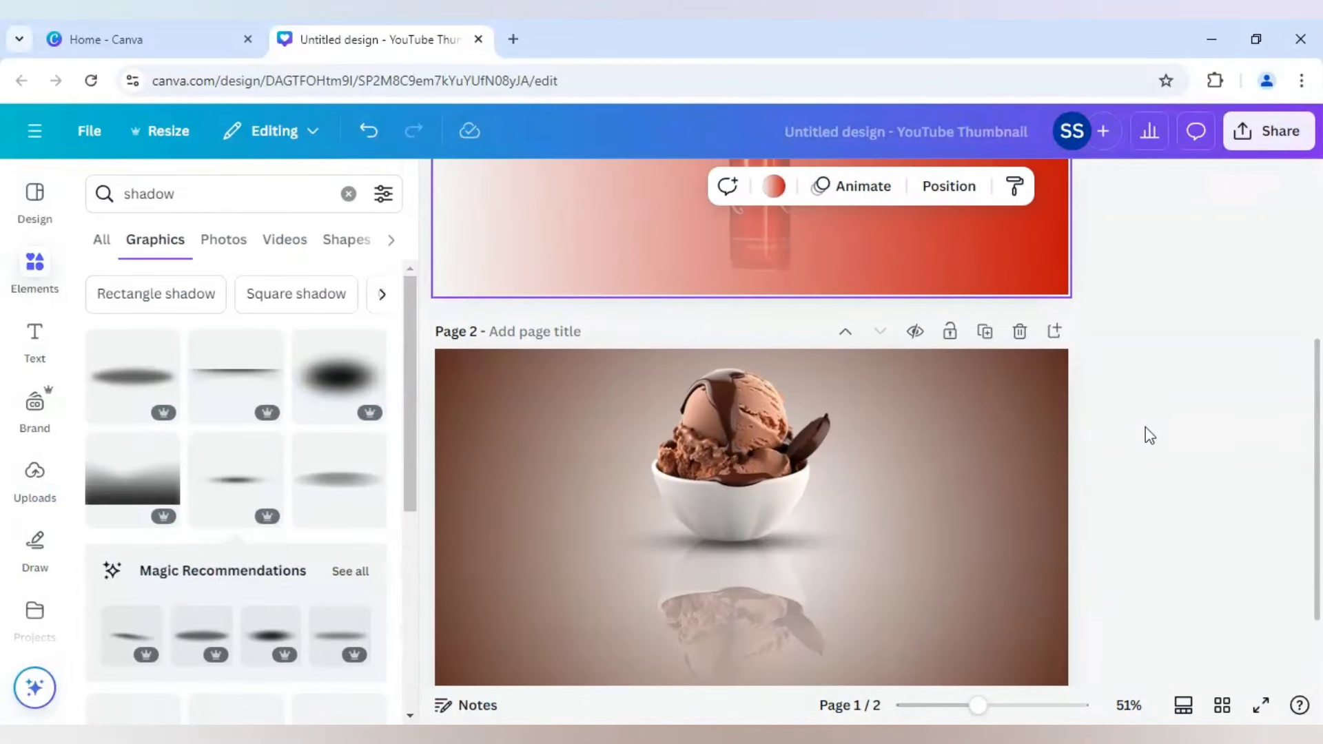
pyautogui.scroll(5, 1149, 435)
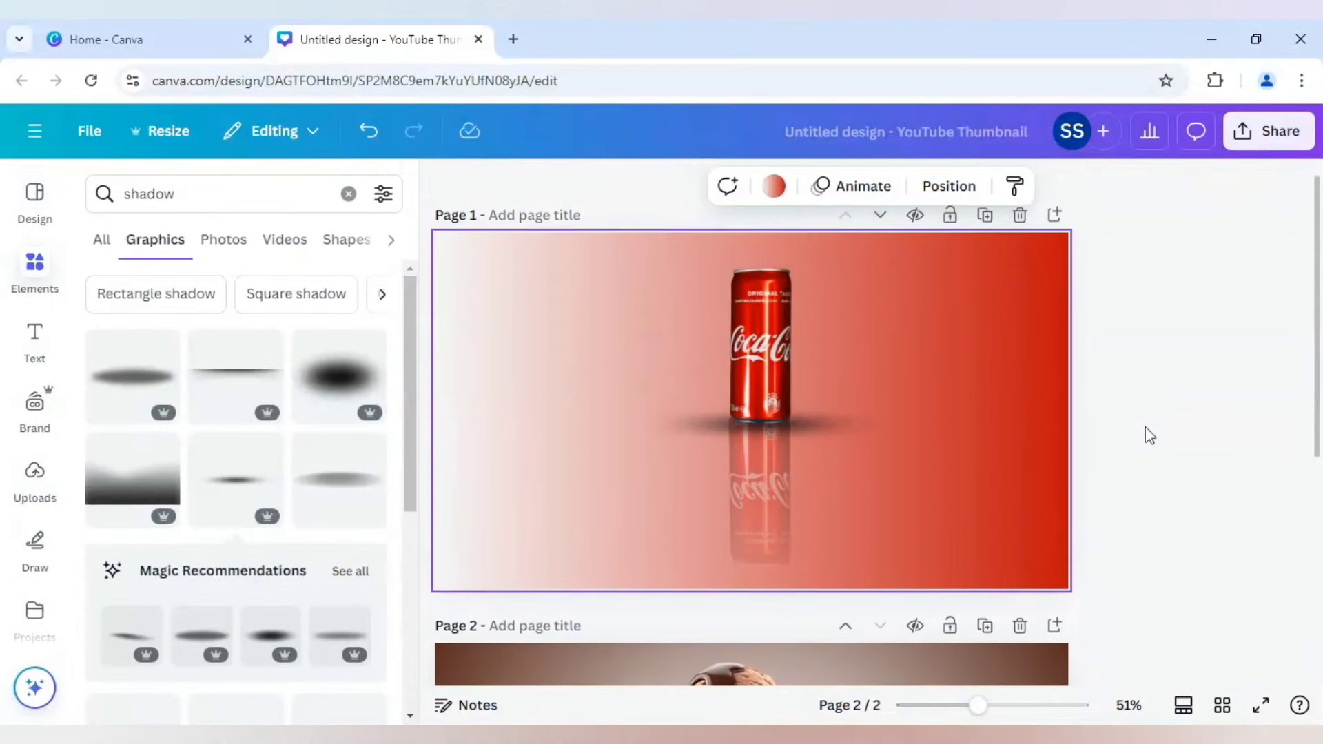